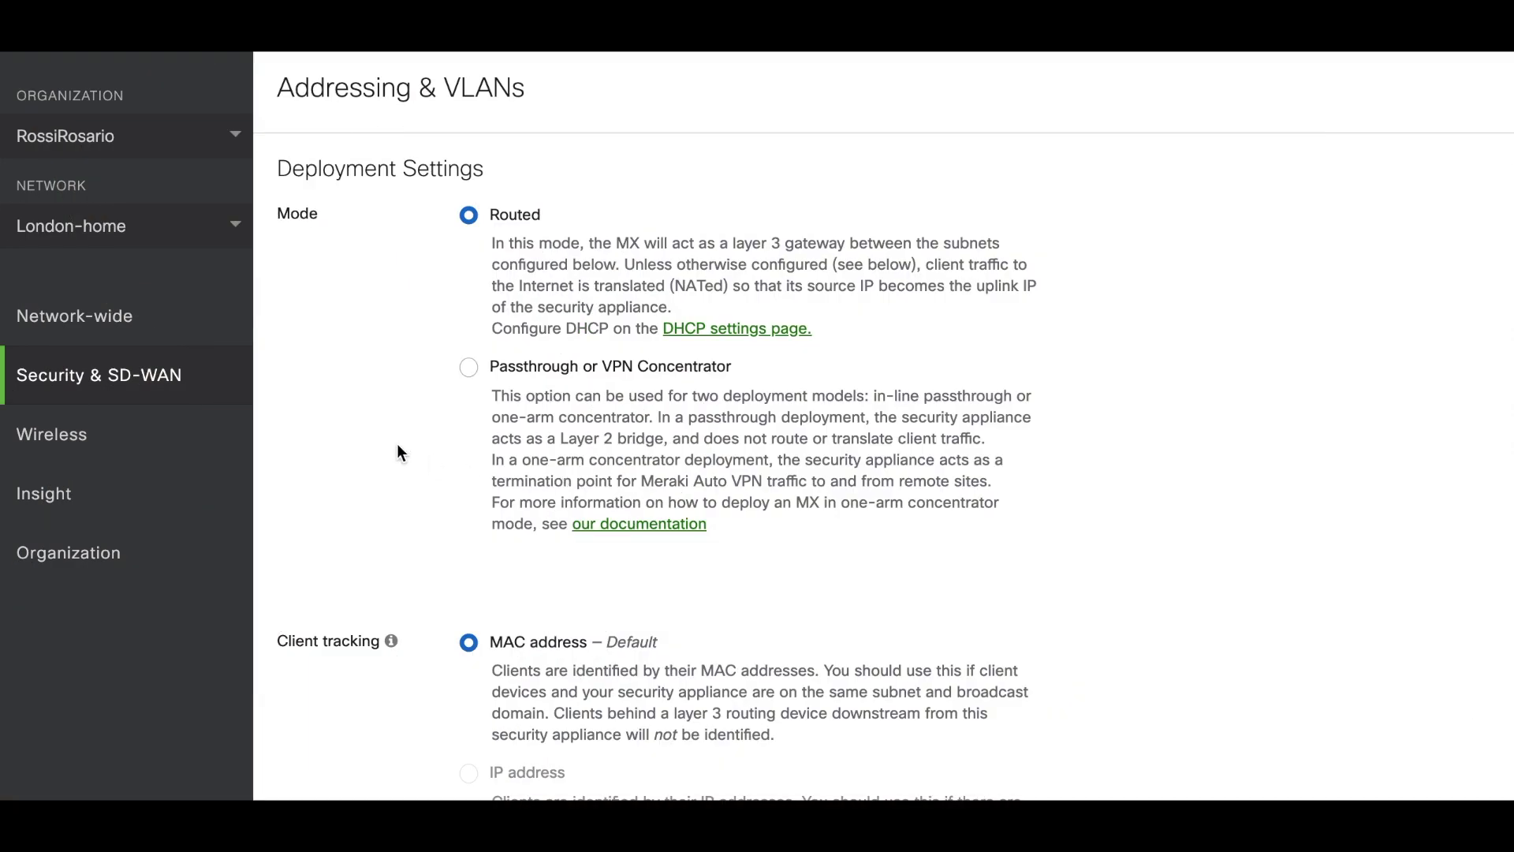
# - Open the London-home network's Threat protection page and set AMP mode to Enabled
pyautogui.moveTo(186, 380)
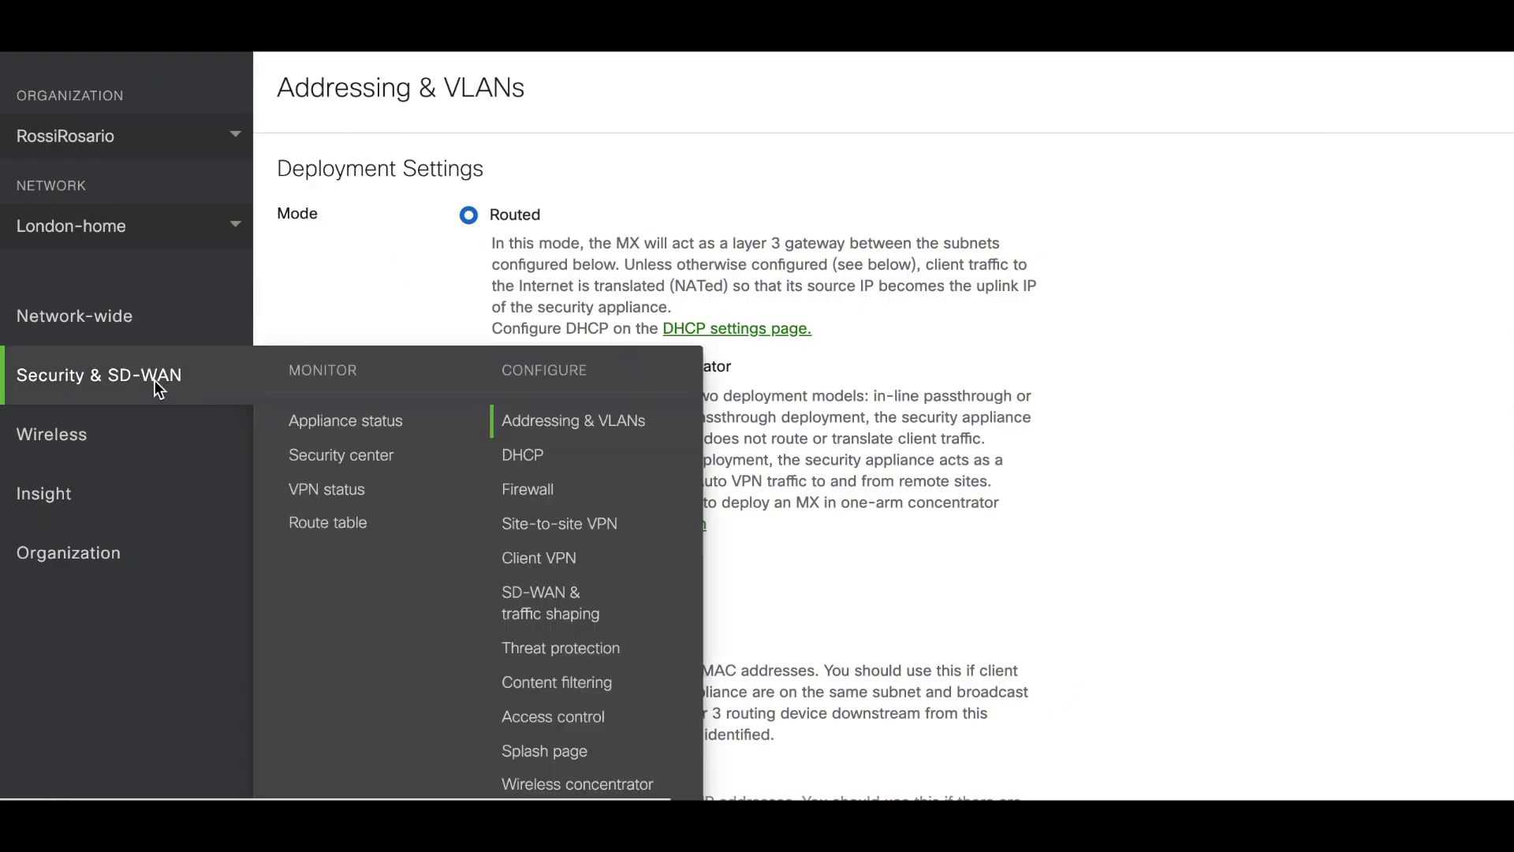
pyautogui.click(560, 655)
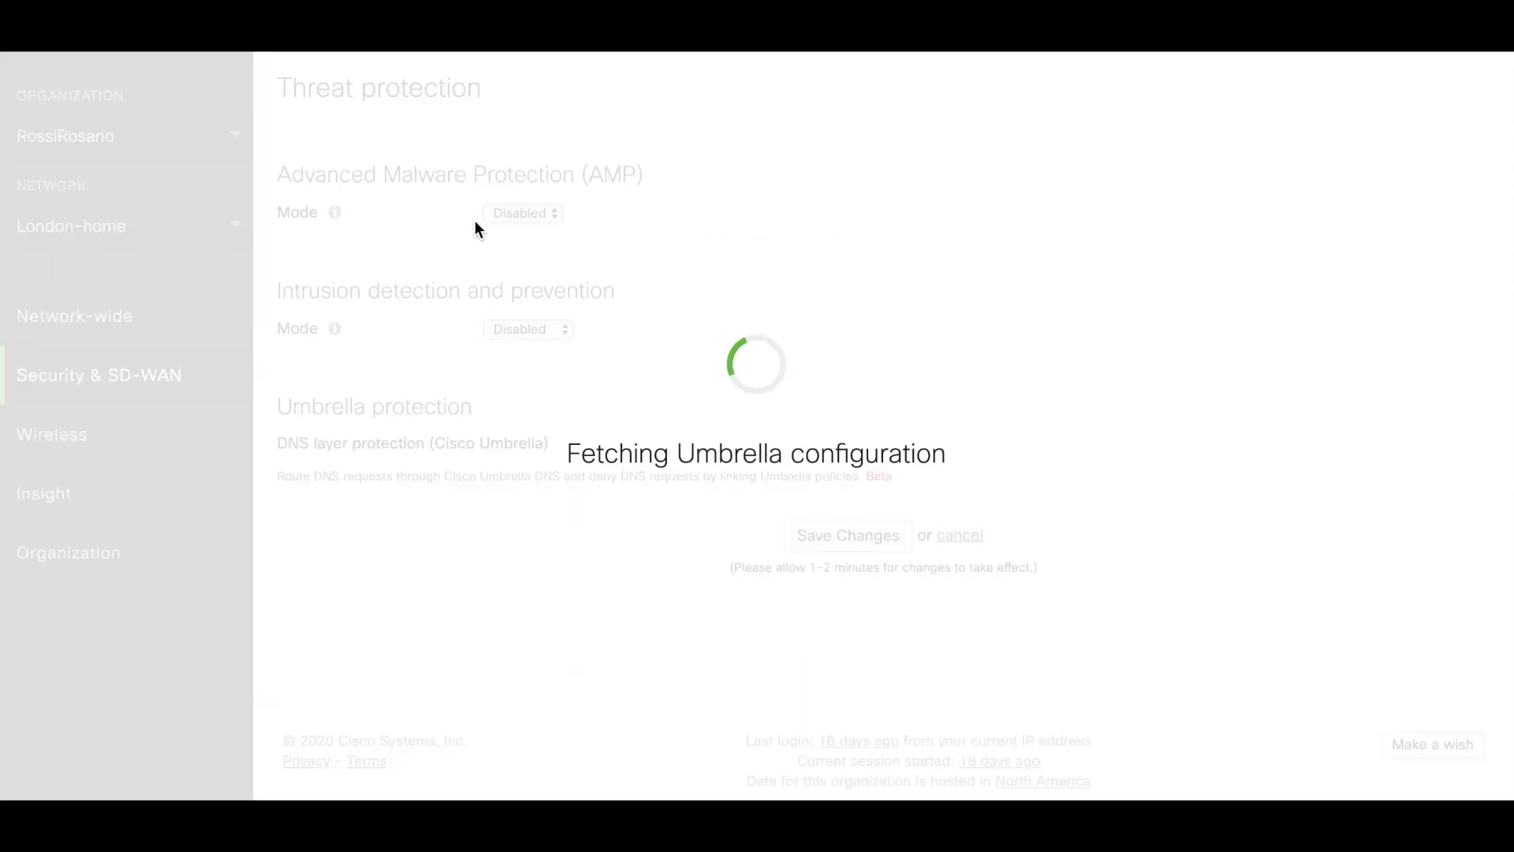
pyautogui.moveTo(434, 206)
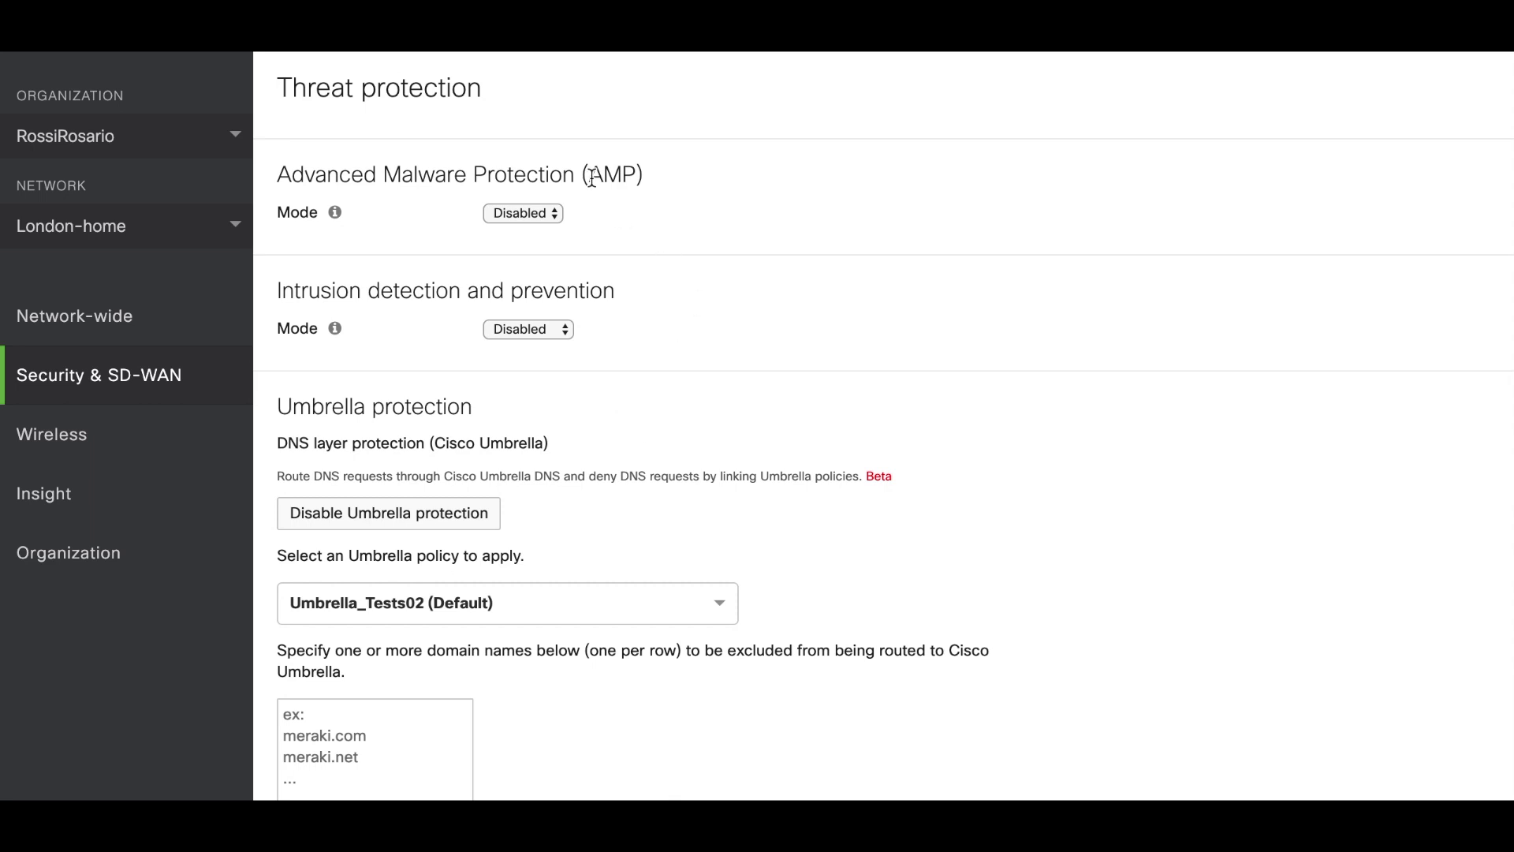
pyautogui.doubleClick(629, 175)
pyautogui.click(543, 179)
pyautogui.click(520, 214)
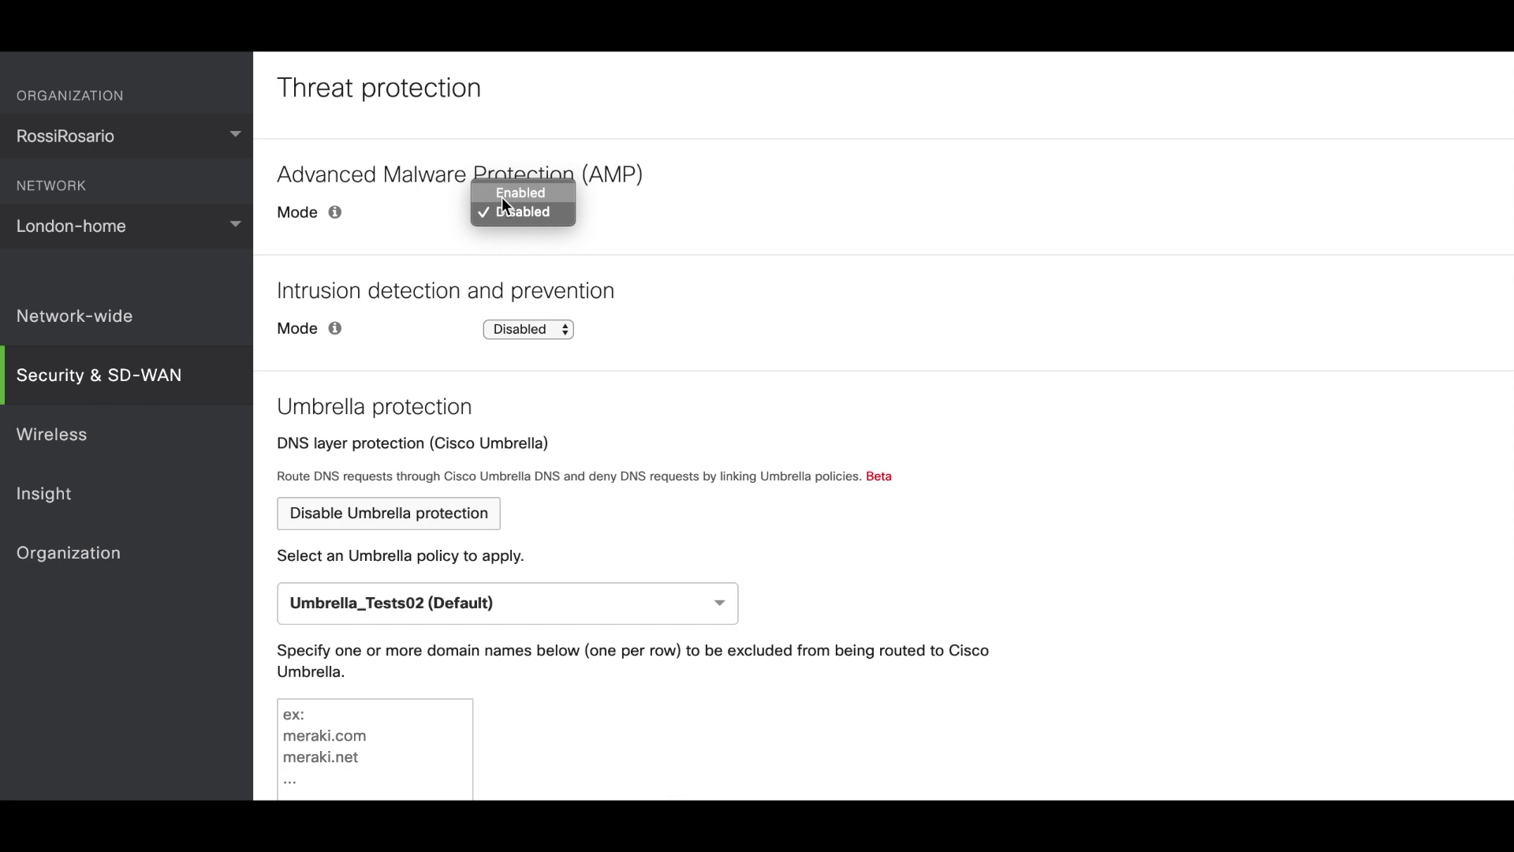
pyautogui.click(505, 193)
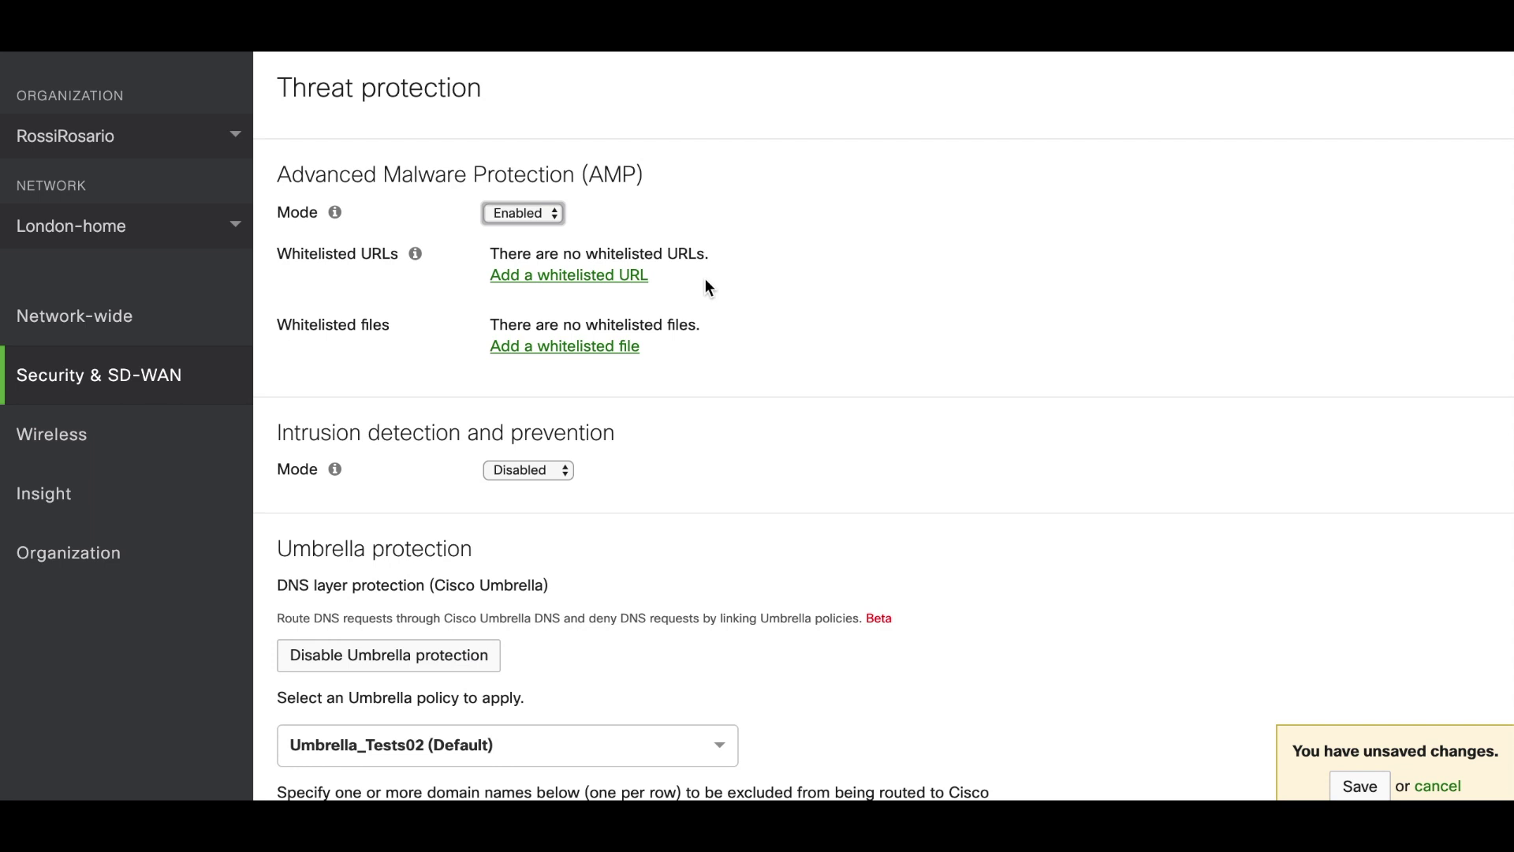
pyautogui.click(631, 276)
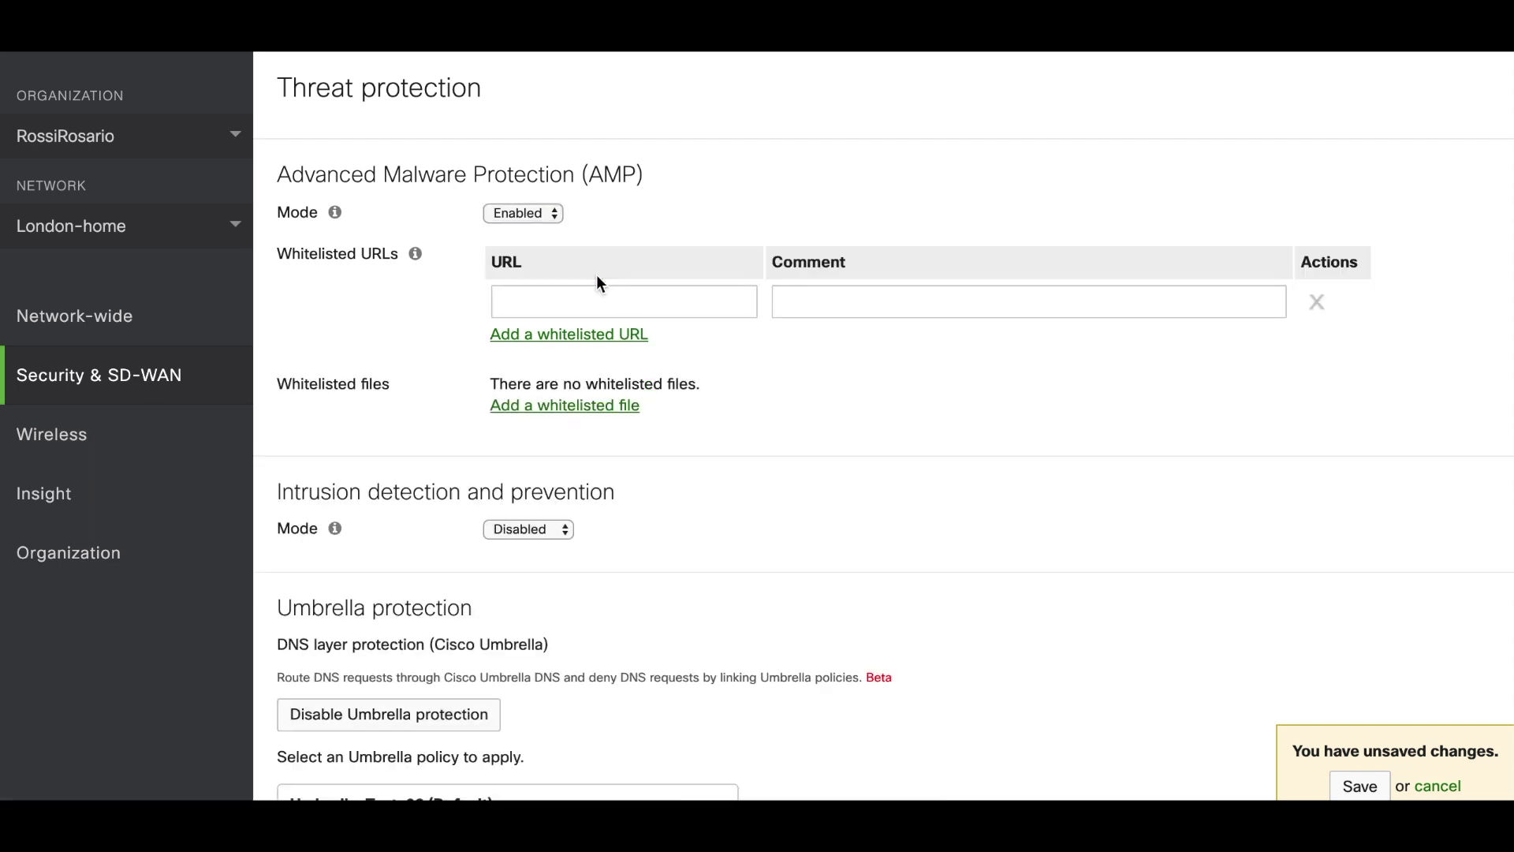
pyautogui.click(578, 293)
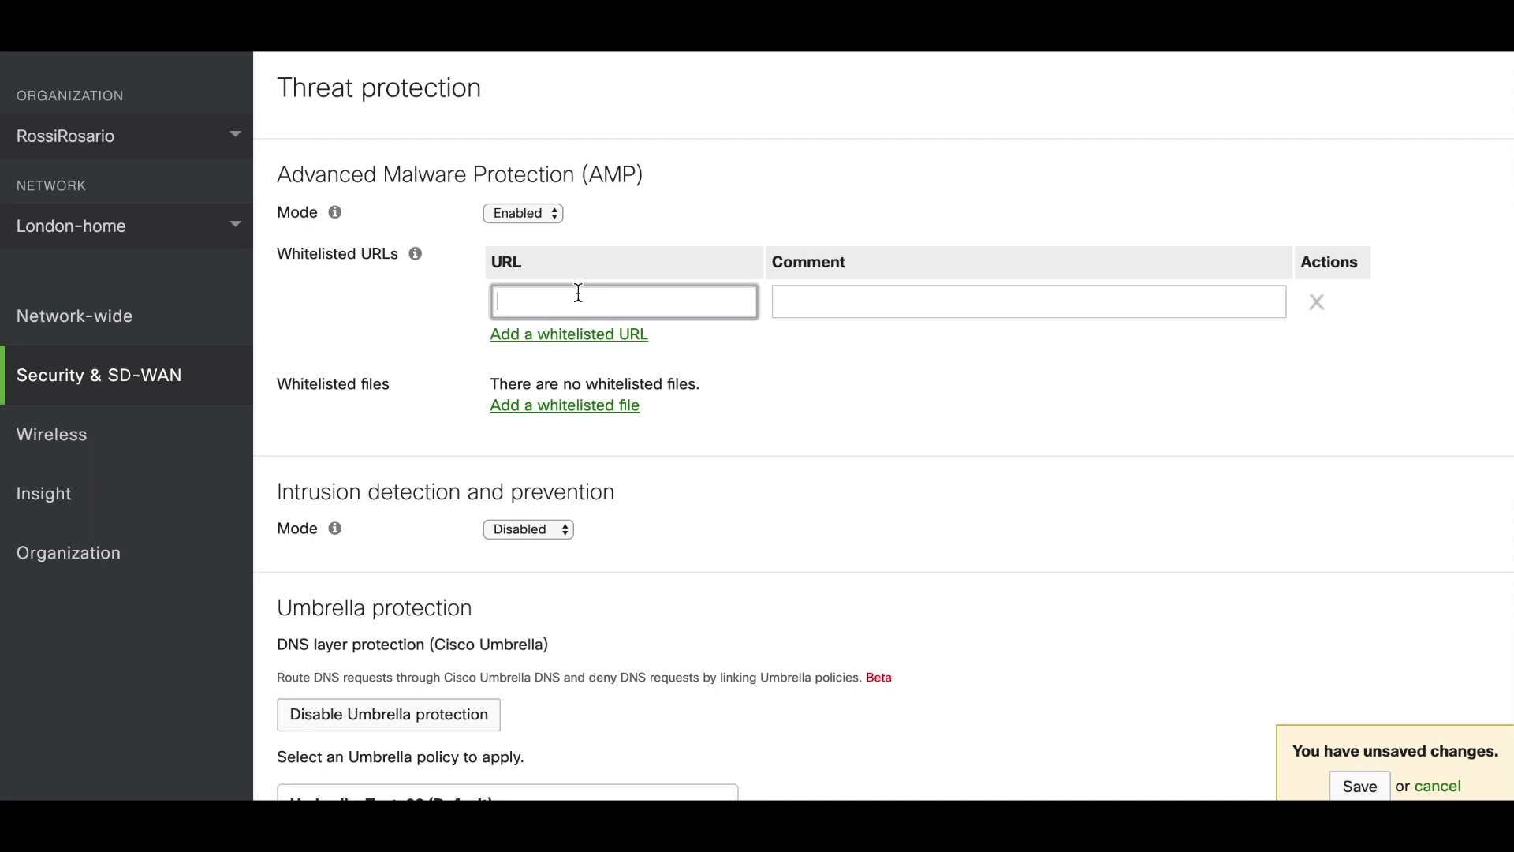
pyautogui.write('box.')
pyautogui.write('com')
pyautogui.write('/itway')
pyautogui.press('BackSpace')
pyautogui.press('BackSpace')
pyautogui.press('BackSpace')
pyautogui.press('BackSpace')
pyautogui.press('BackSpace')
pyautogui.write('*')
pyautogui.click(468, 372)
pyautogui.click(550, 406)
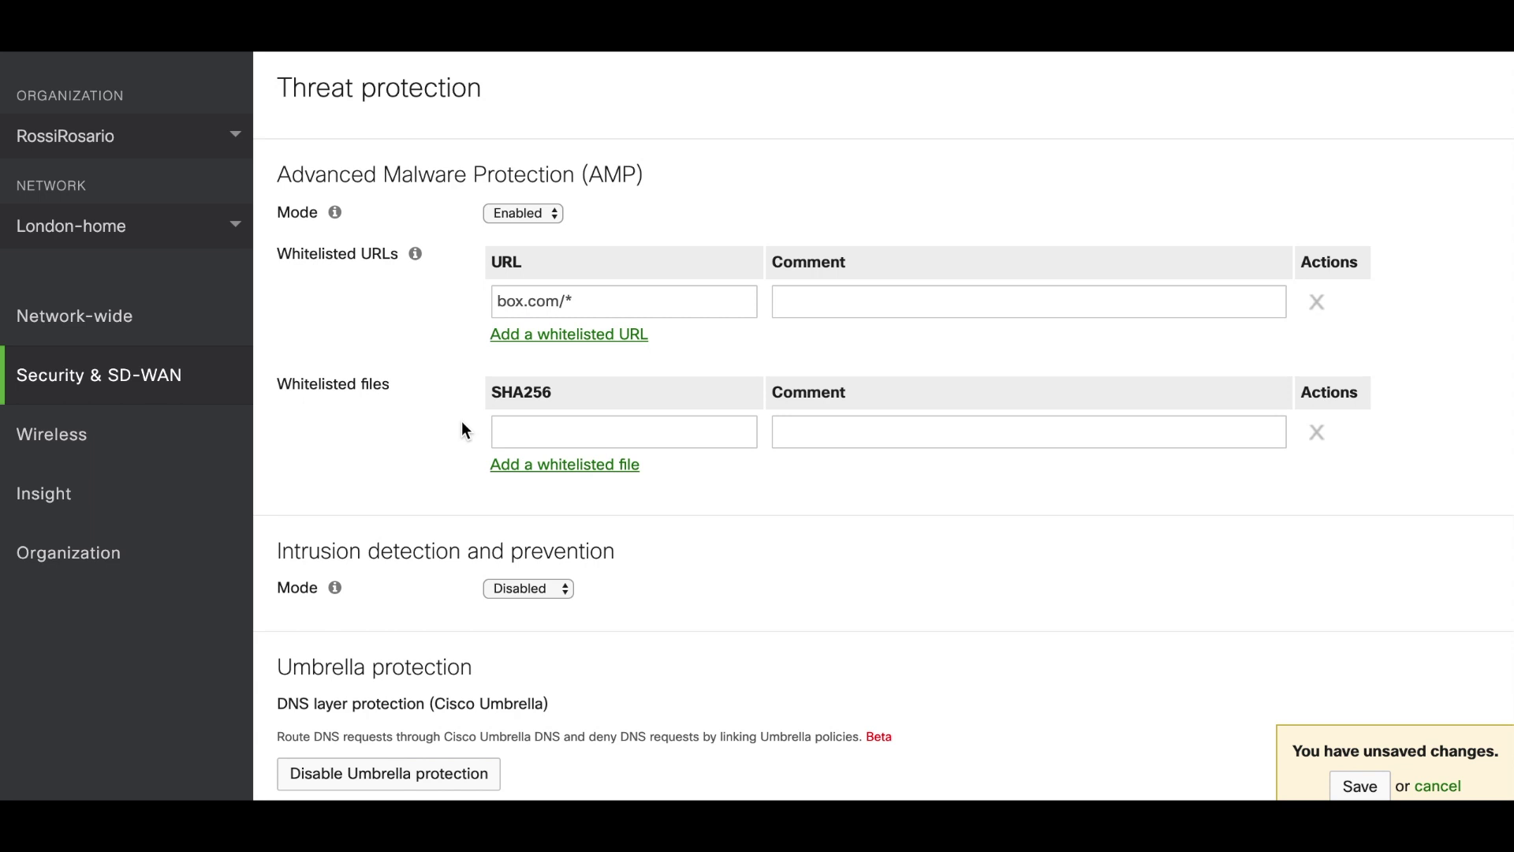
pyautogui.click(555, 440)
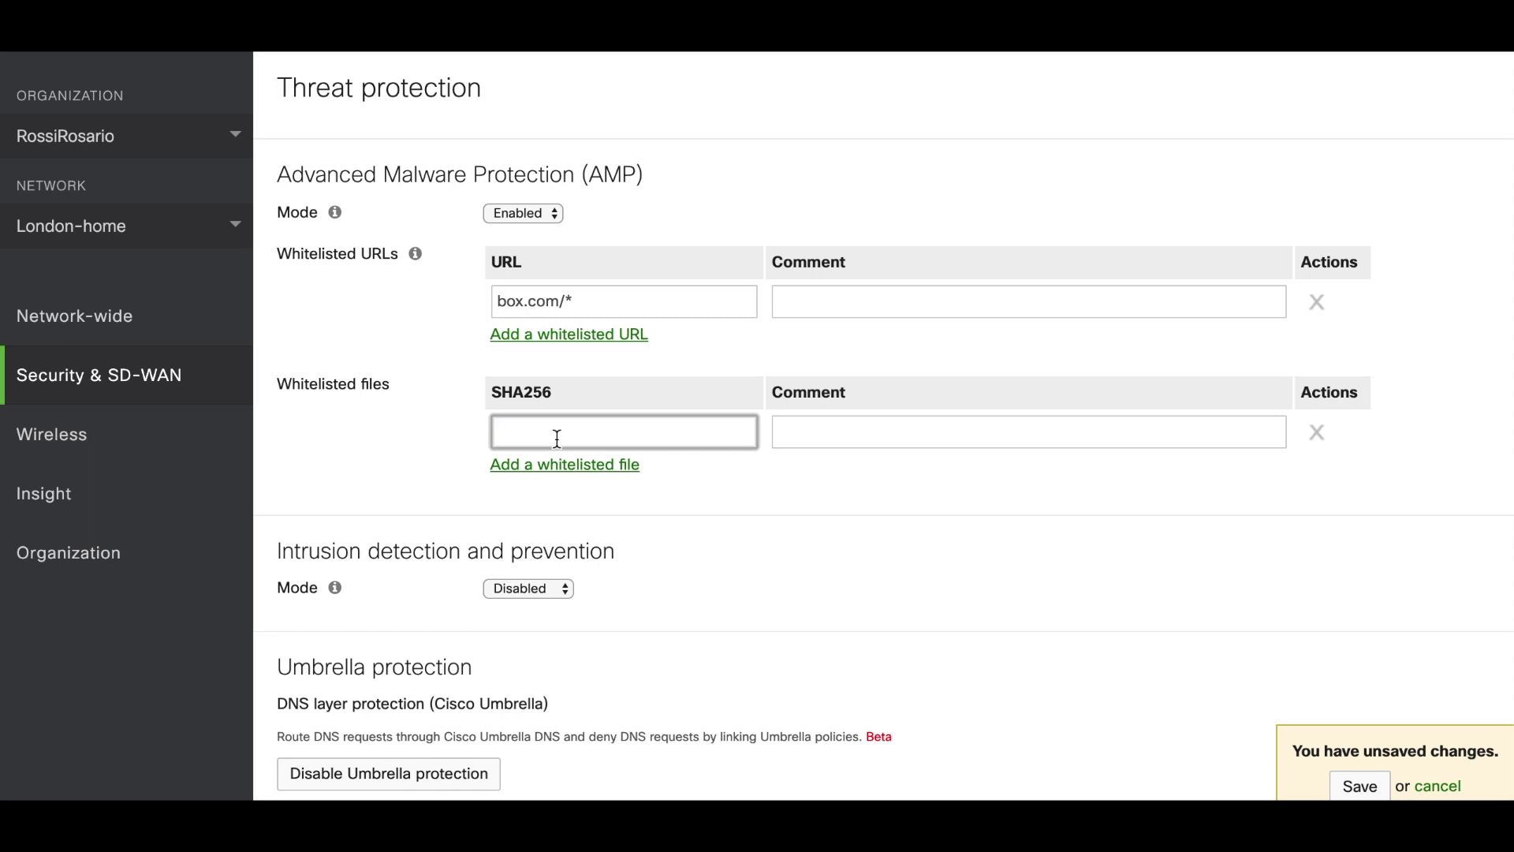
pyautogui.click(806, 444)
pyautogui.write('allow')
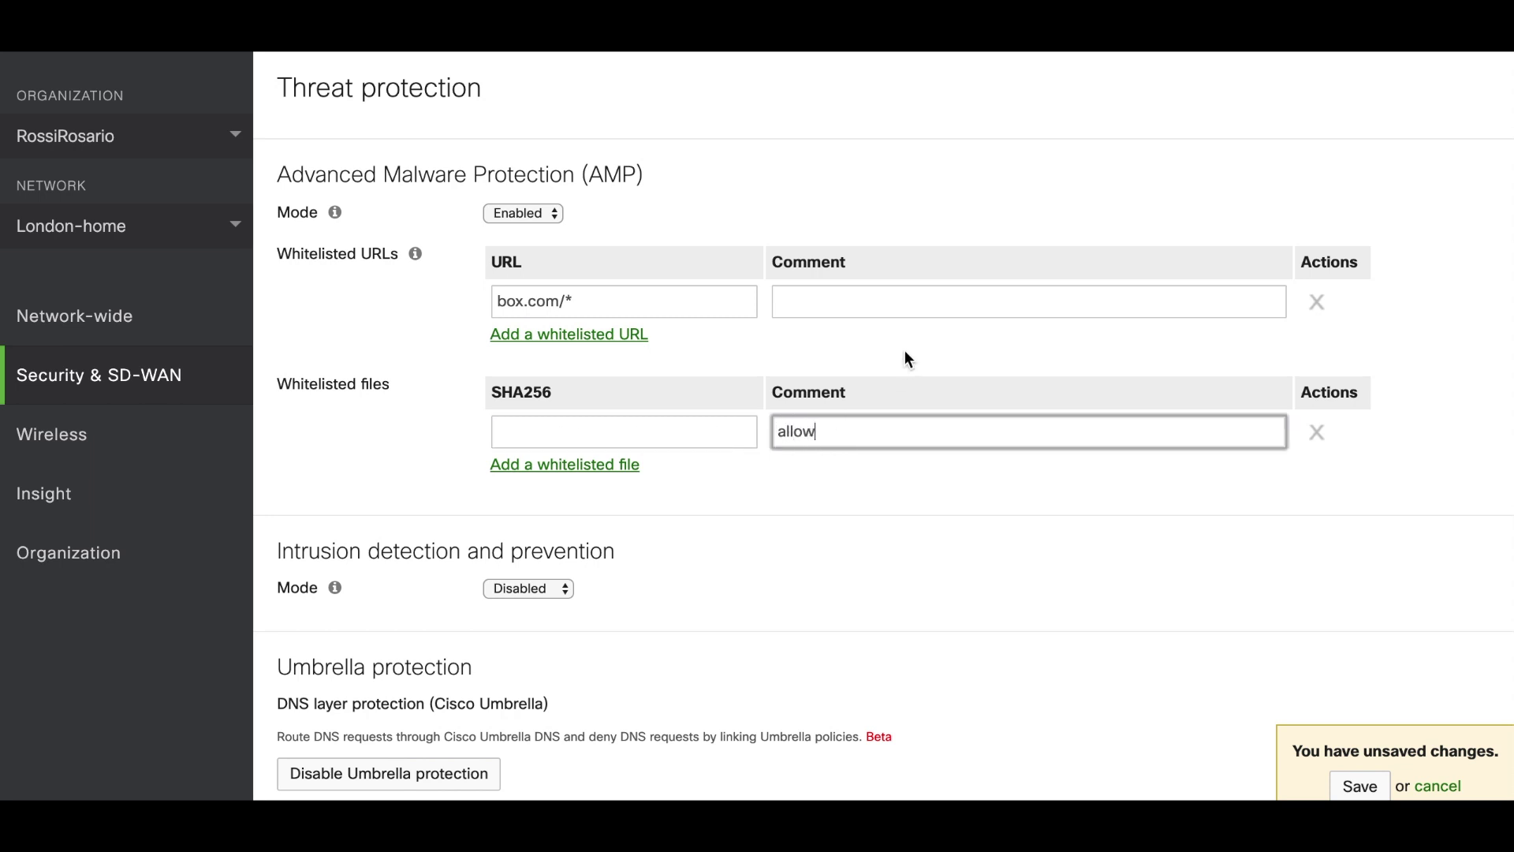
pyautogui.click(862, 309)
pyautogui.write('allow box')
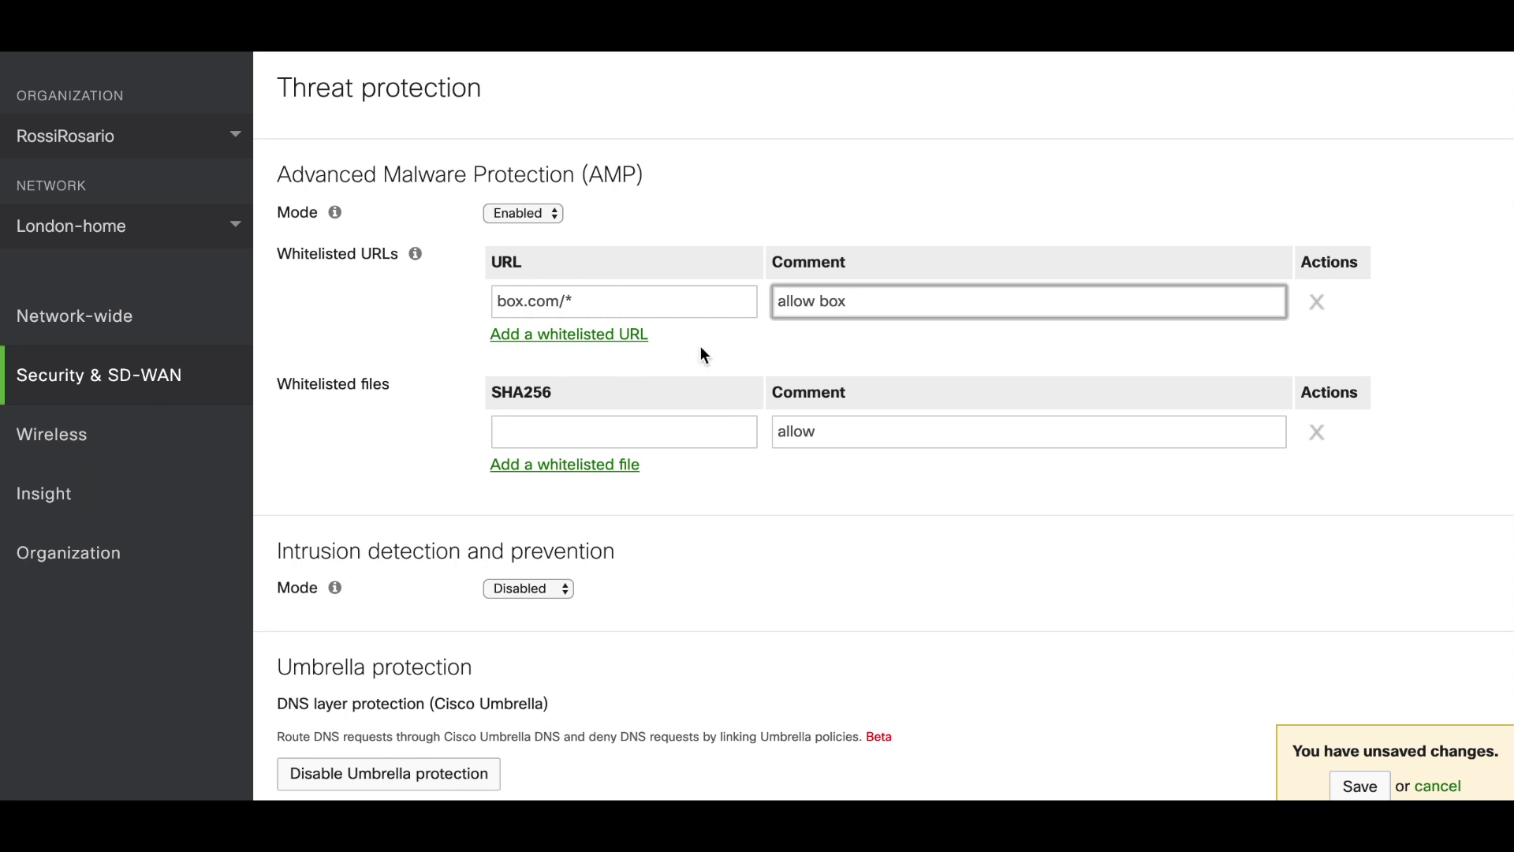
pyautogui.click(1316, 432)
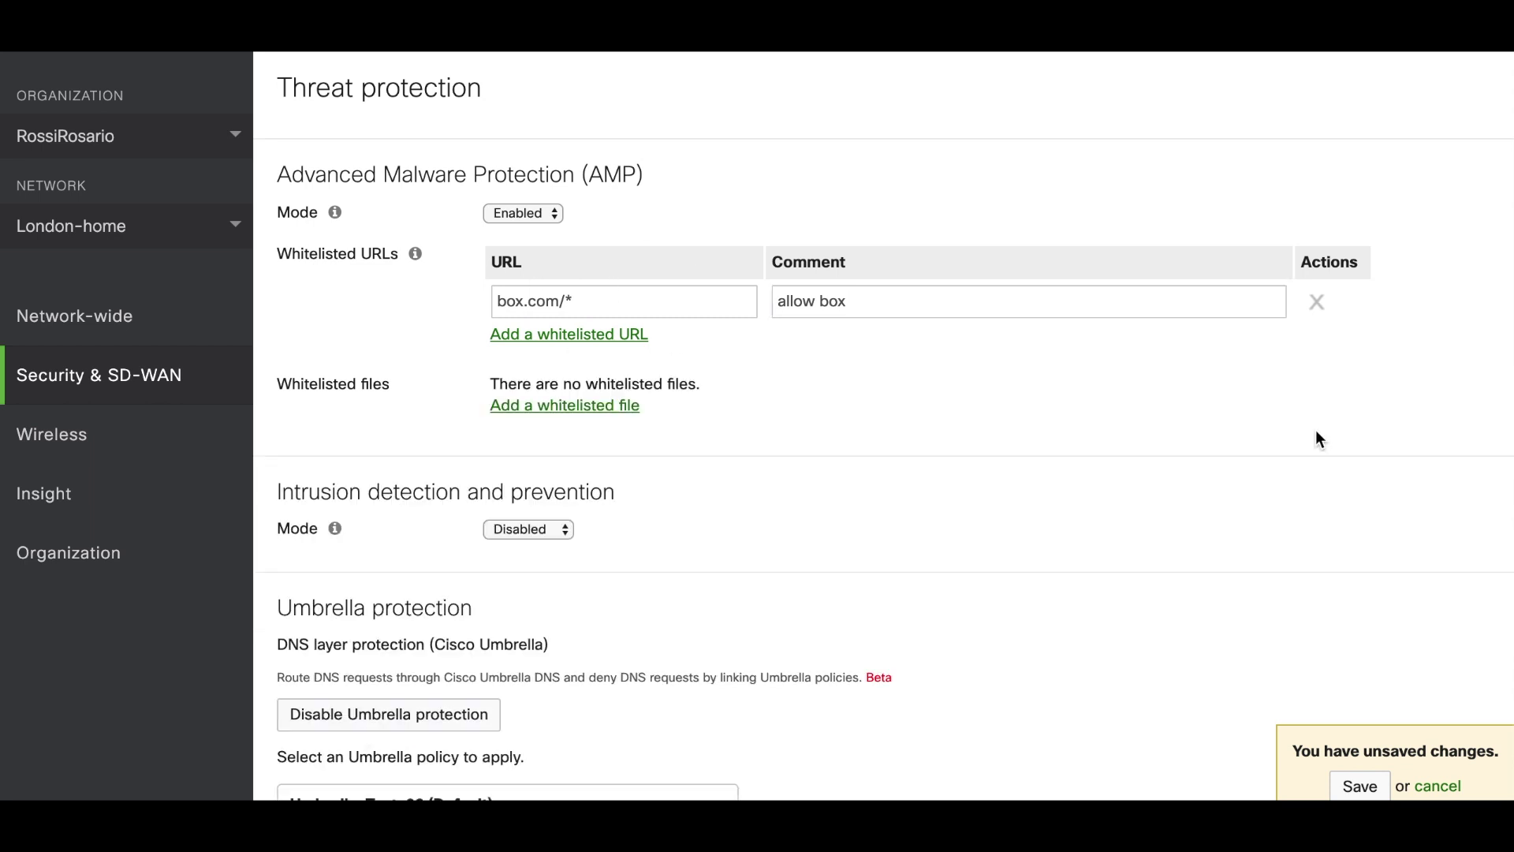
# - Remove the box.com/* whitelisted URL and set intrusion detection mode to Detection
pyautogui.click(1316, 300)
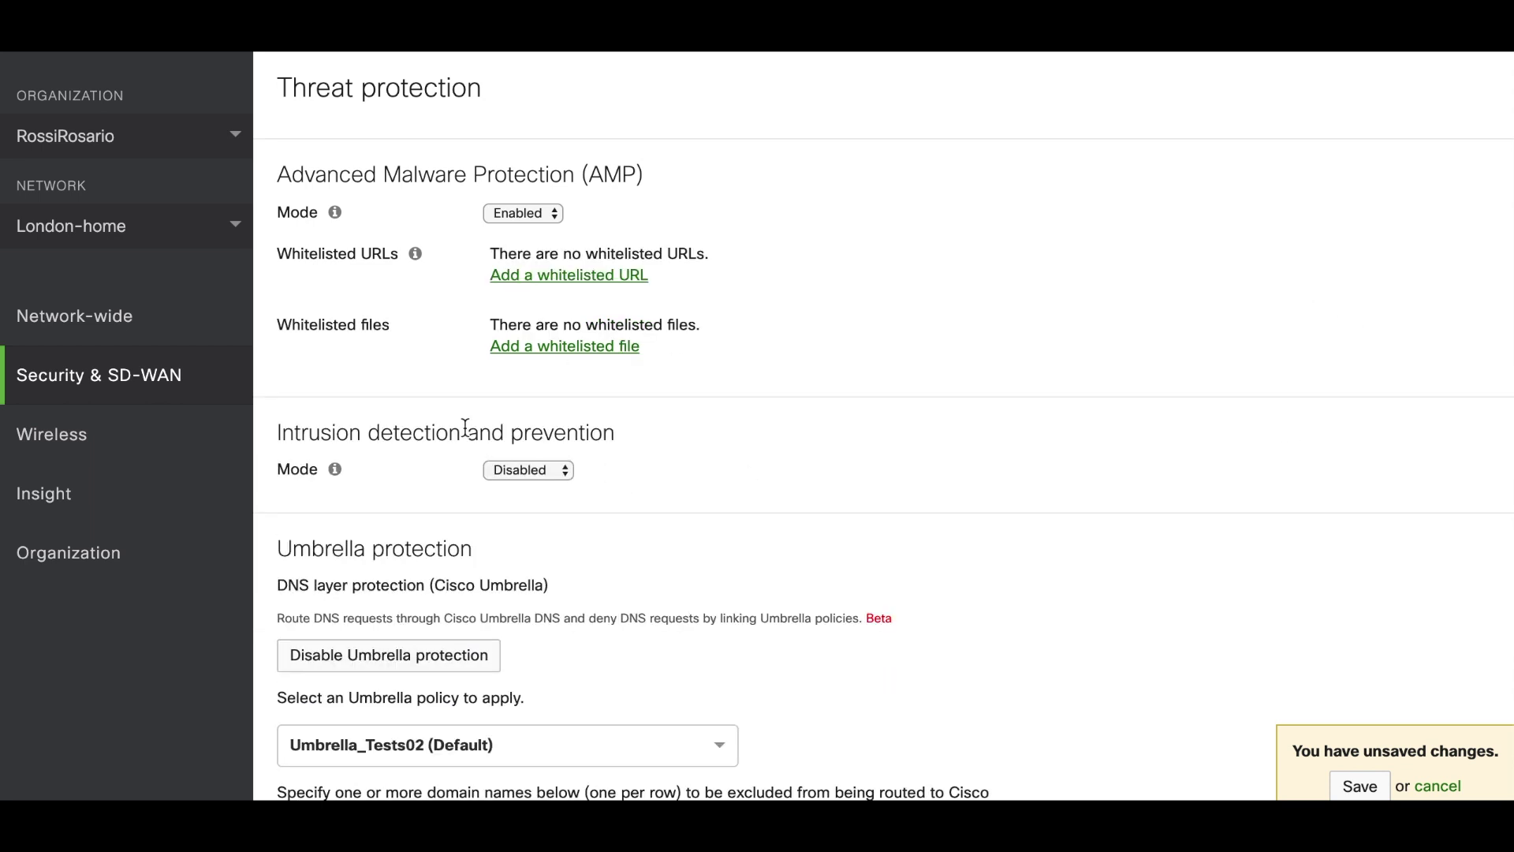
pyautogui.click(520, 466)
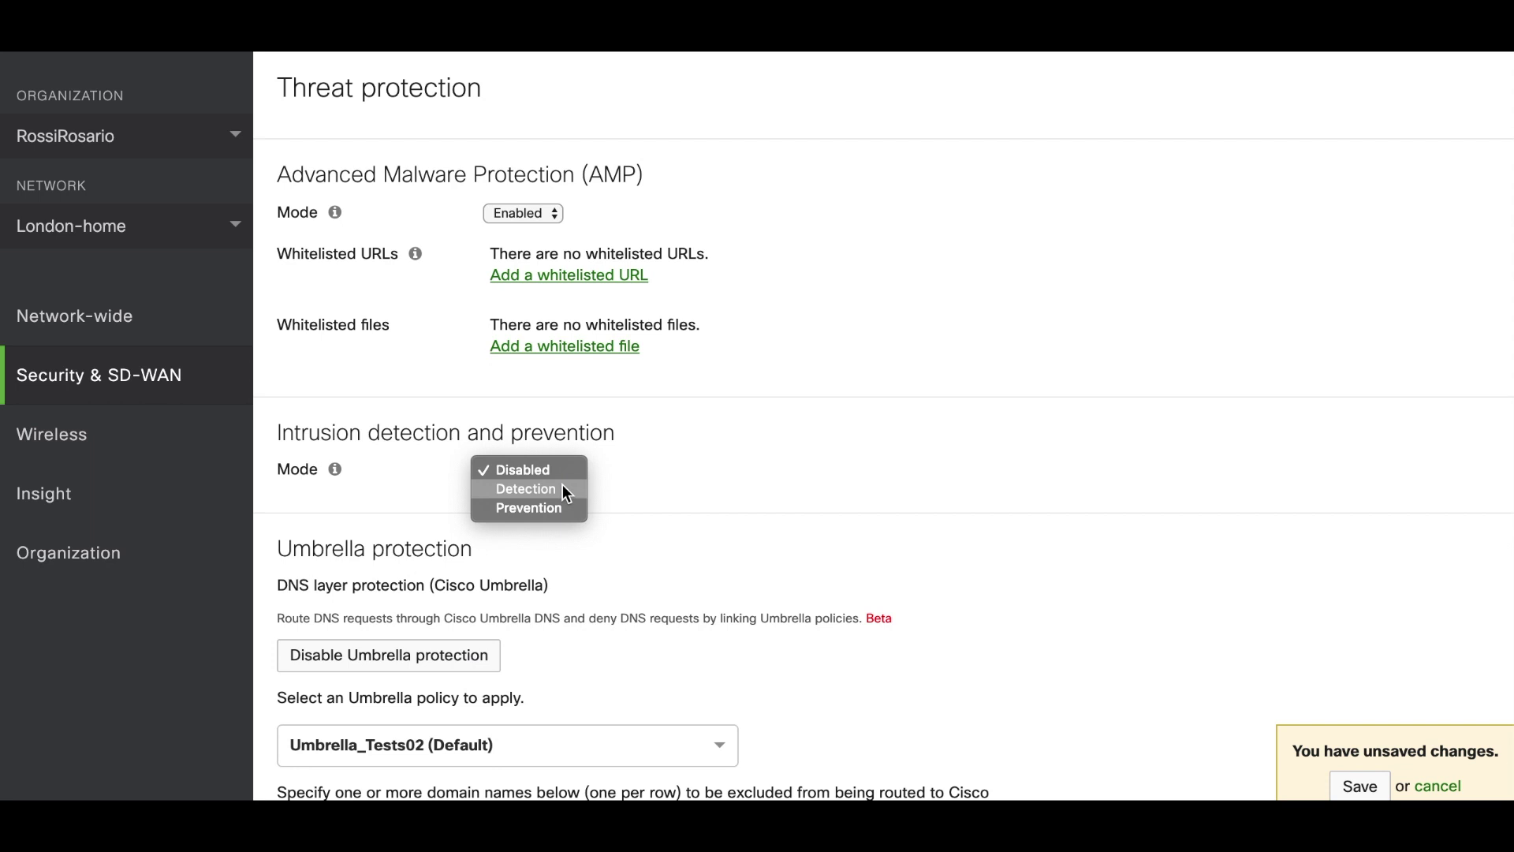
pyautogui.click(564, 514)
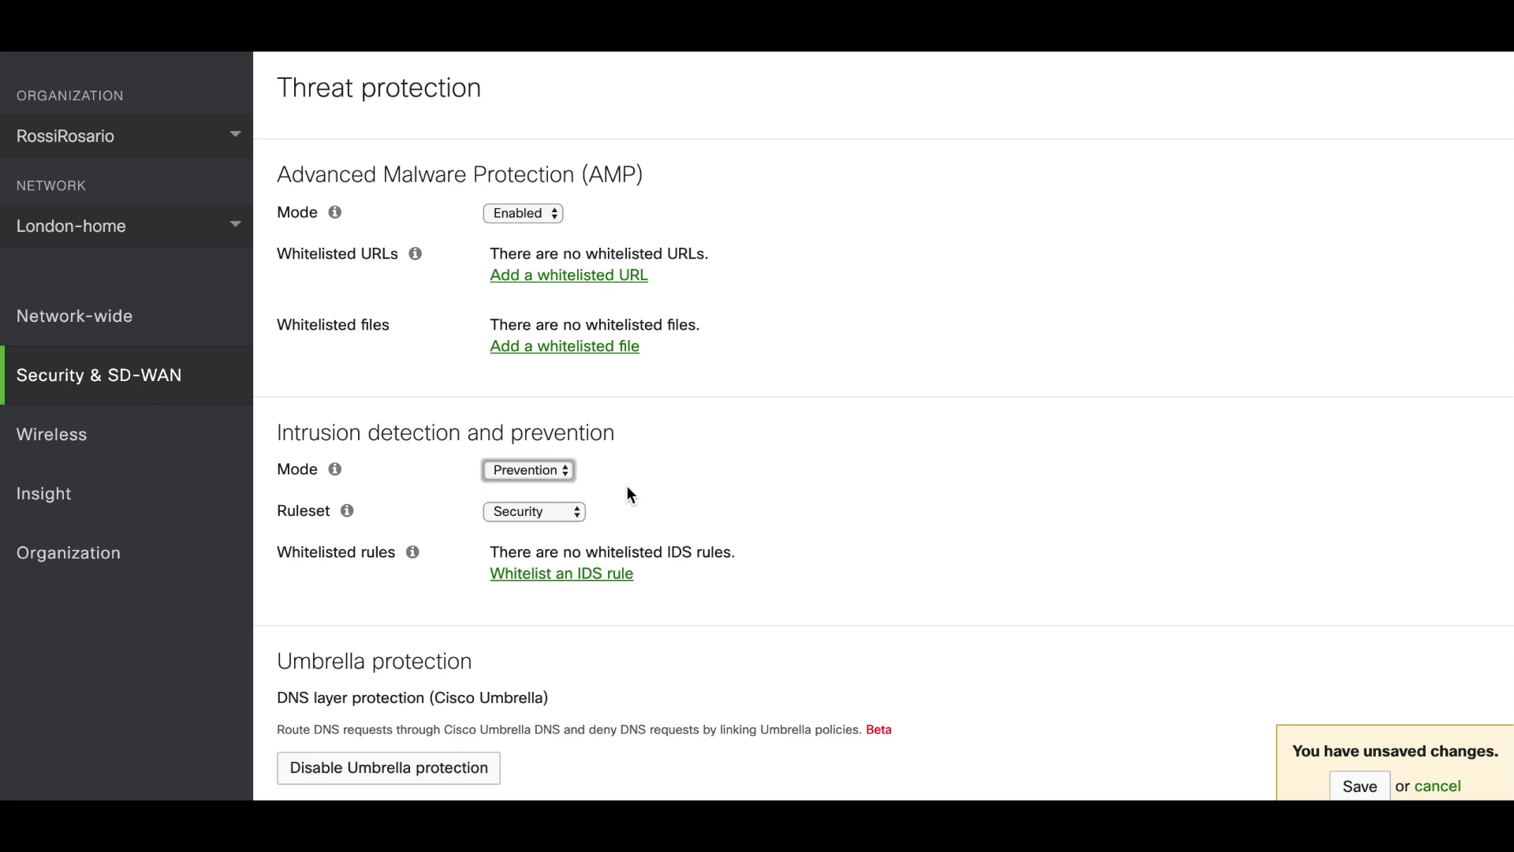
pyautogui.click(563, 471)
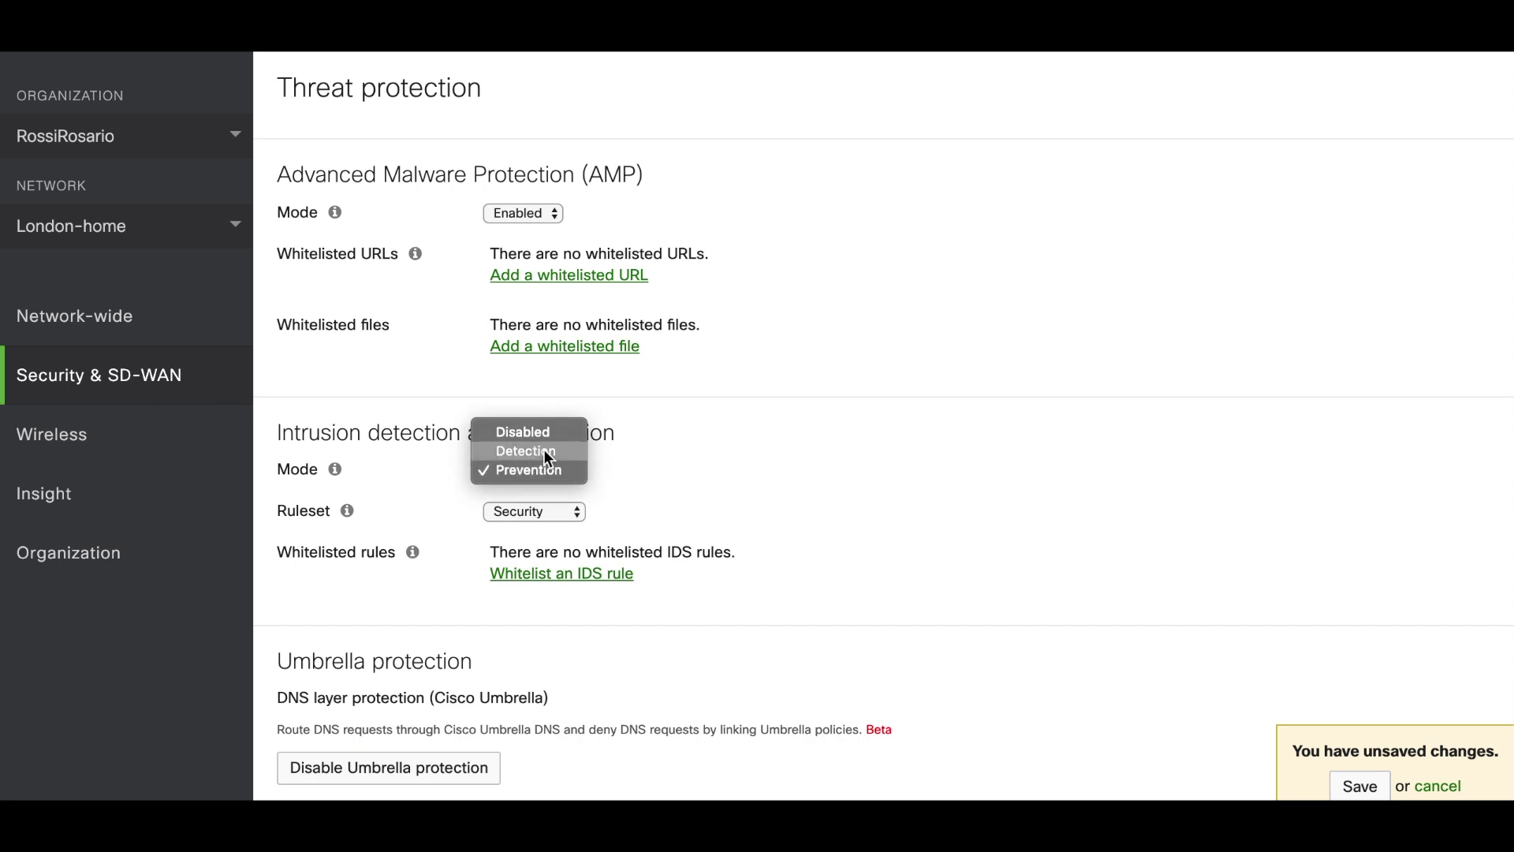
pyautogui.click(543, 448)
# - Set the intrusion detection ruleset to Security
pyautogui.click(559, 514)
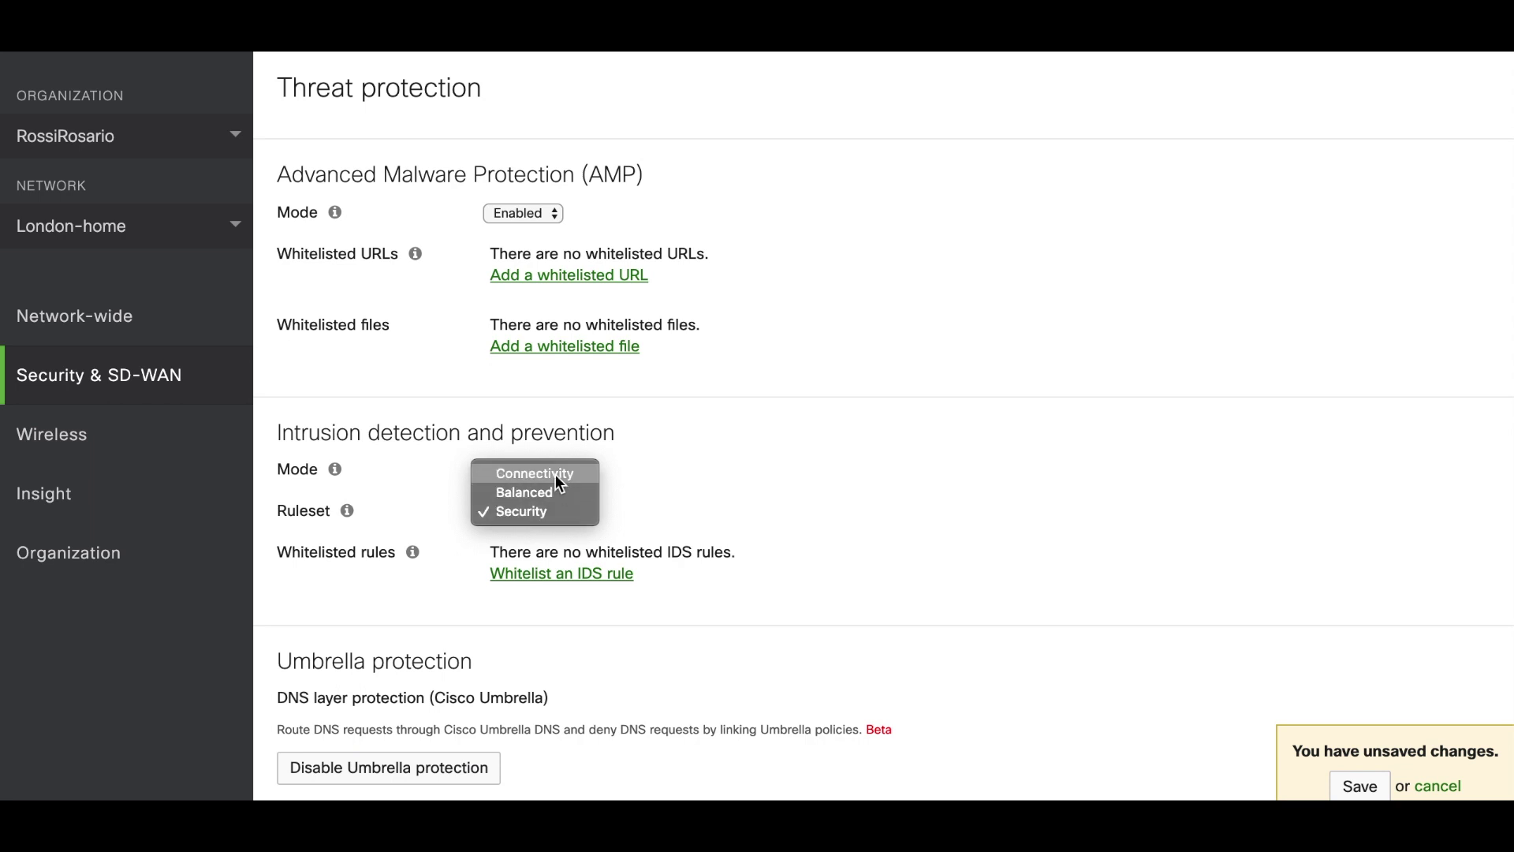
pyautogui.click(555, 475)
pyautogui.click(561, 509)
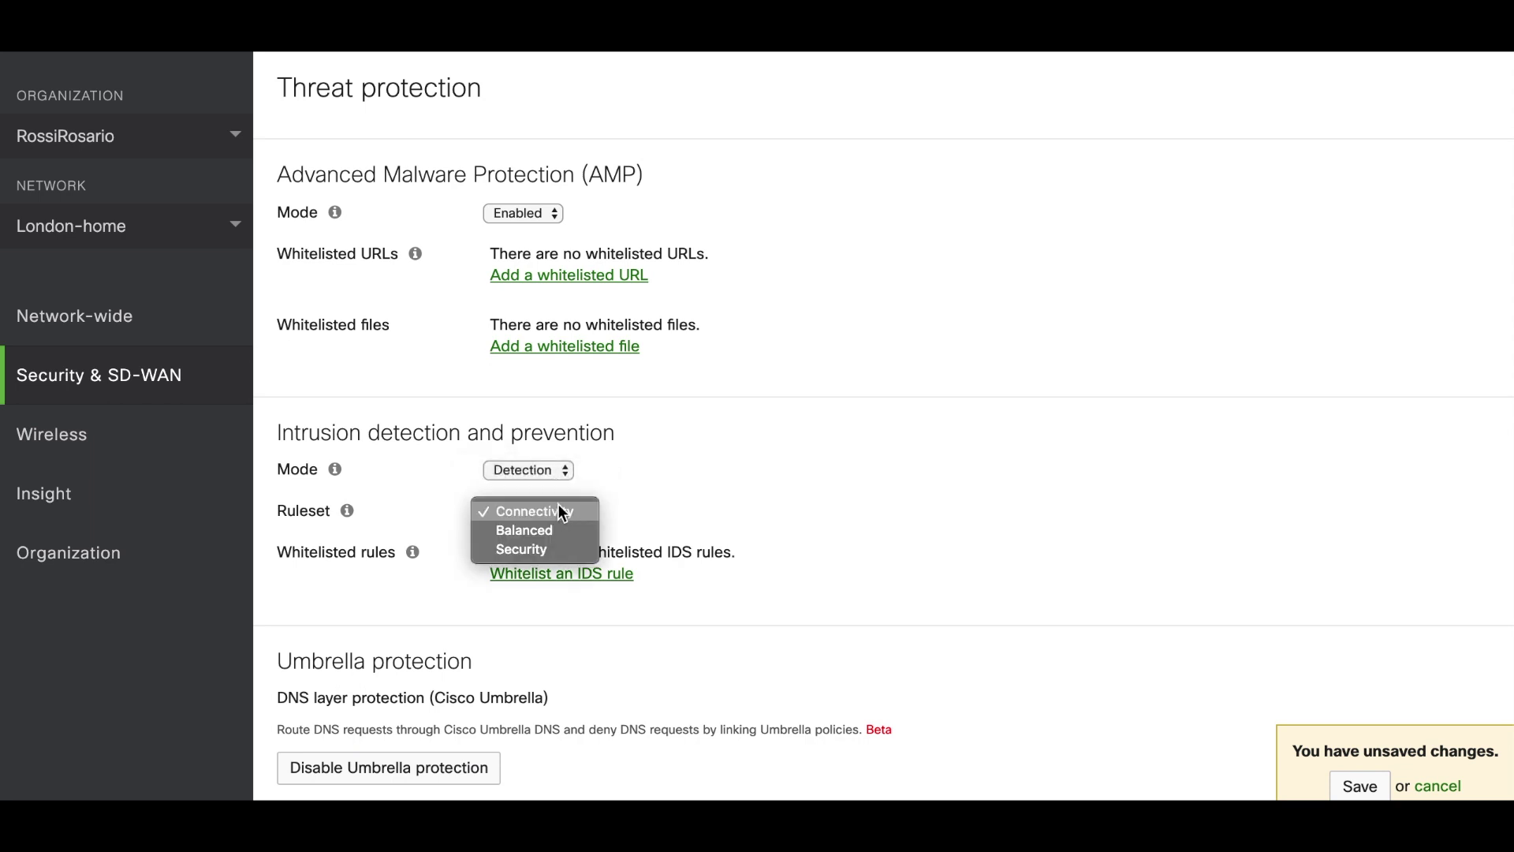
pyautogui.click(556, 531)
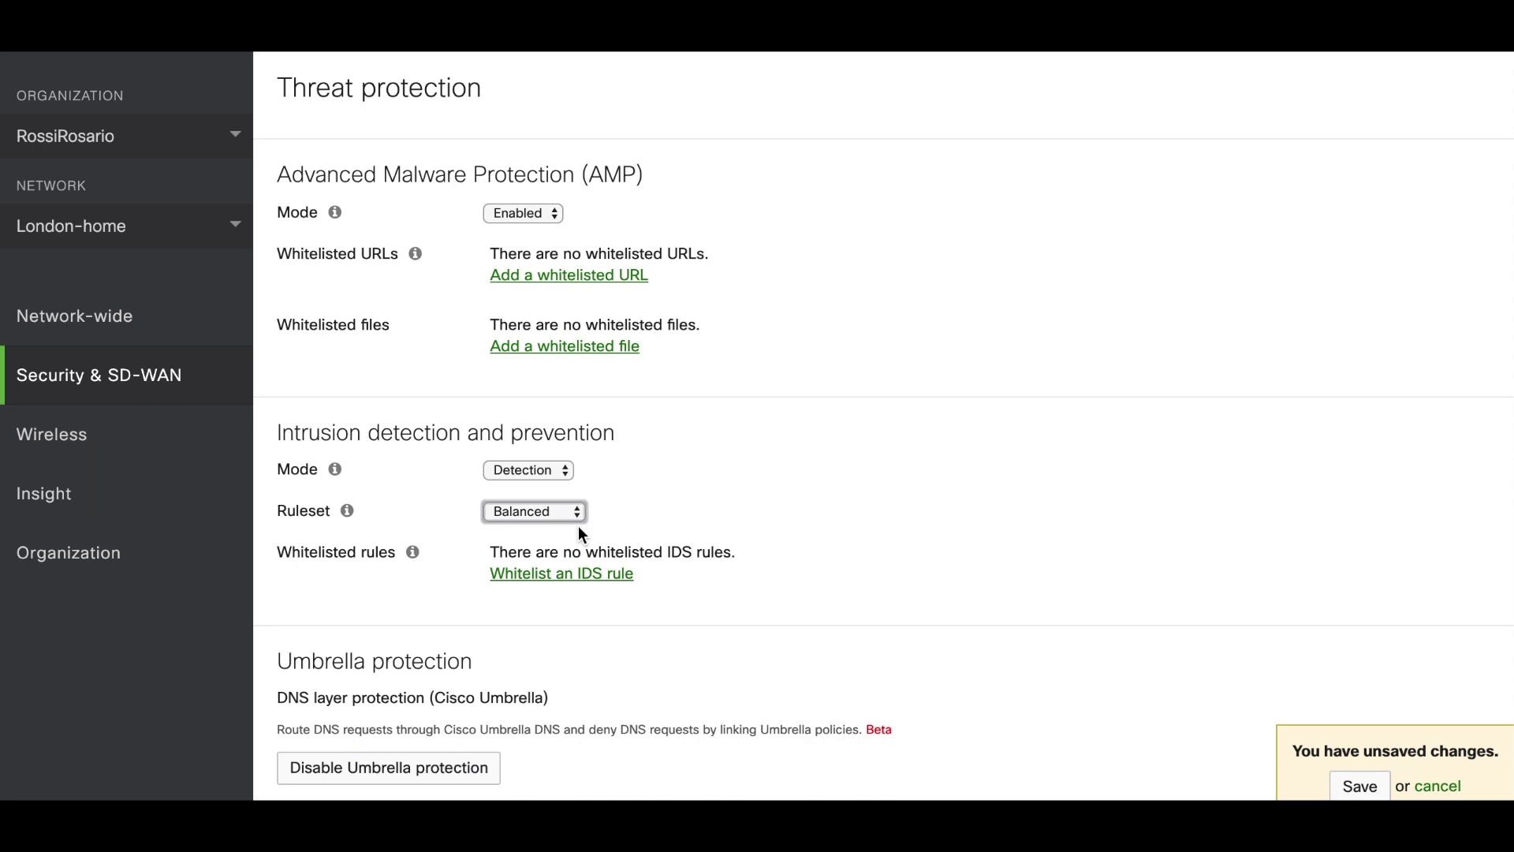
pyautogui.click(542, 522)
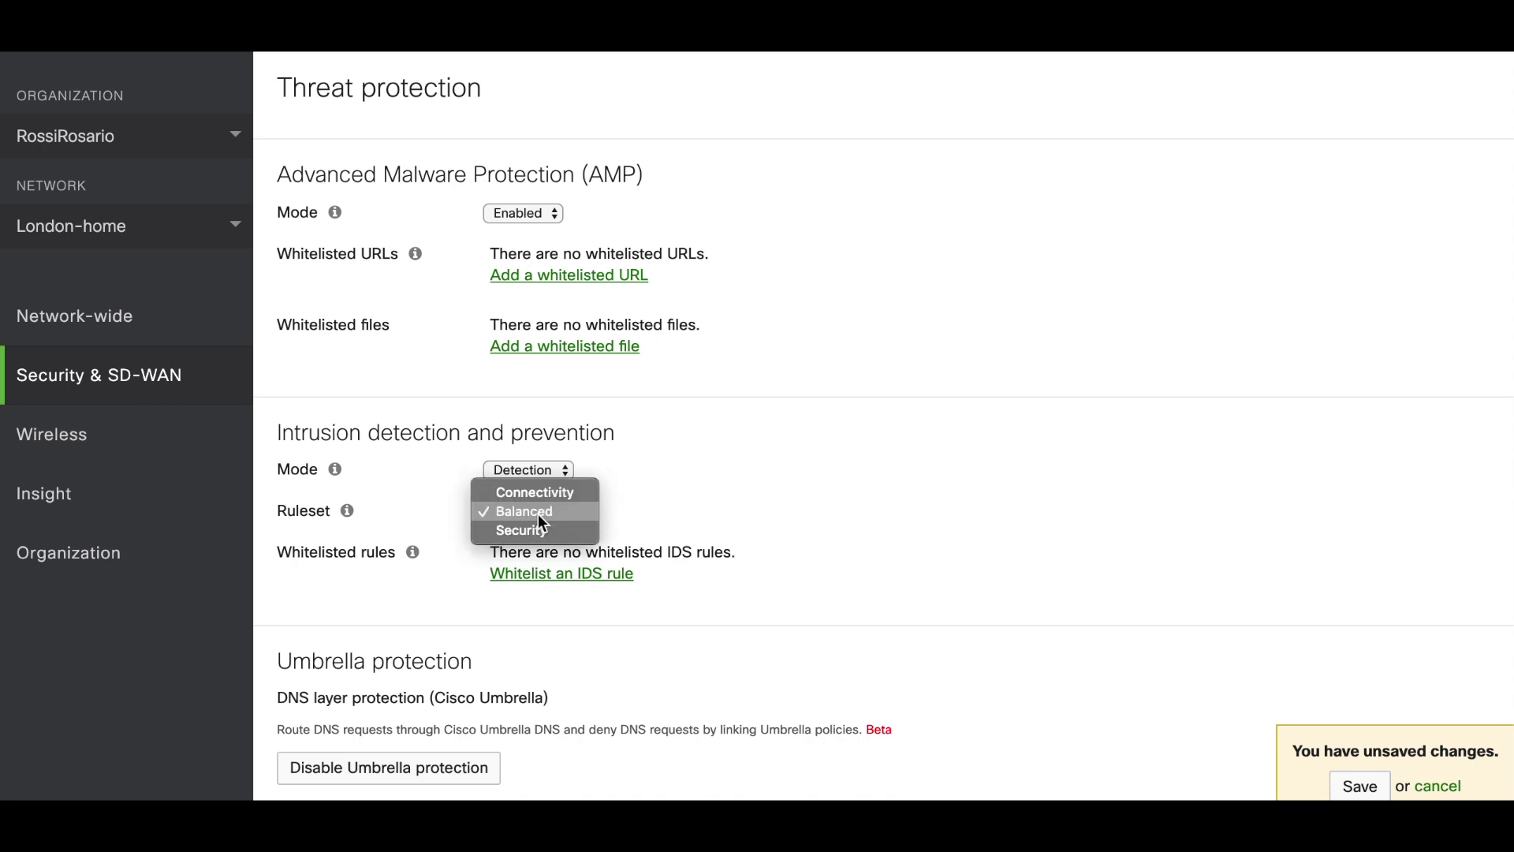
pyautogui.click(542, 530)
pyautogui.click(510, 510)
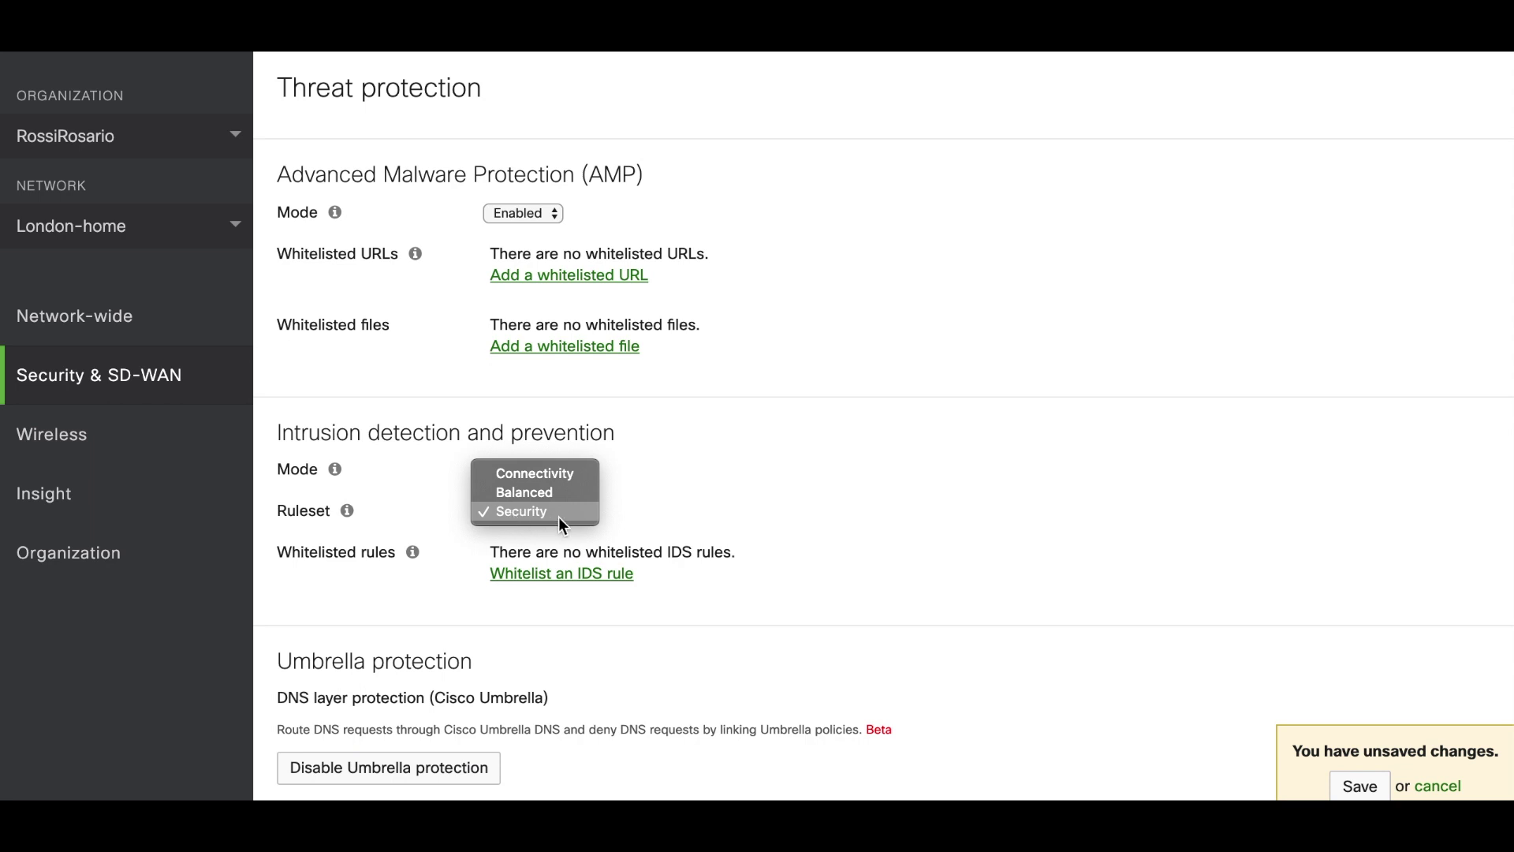
pyautogui.click(627, 523)
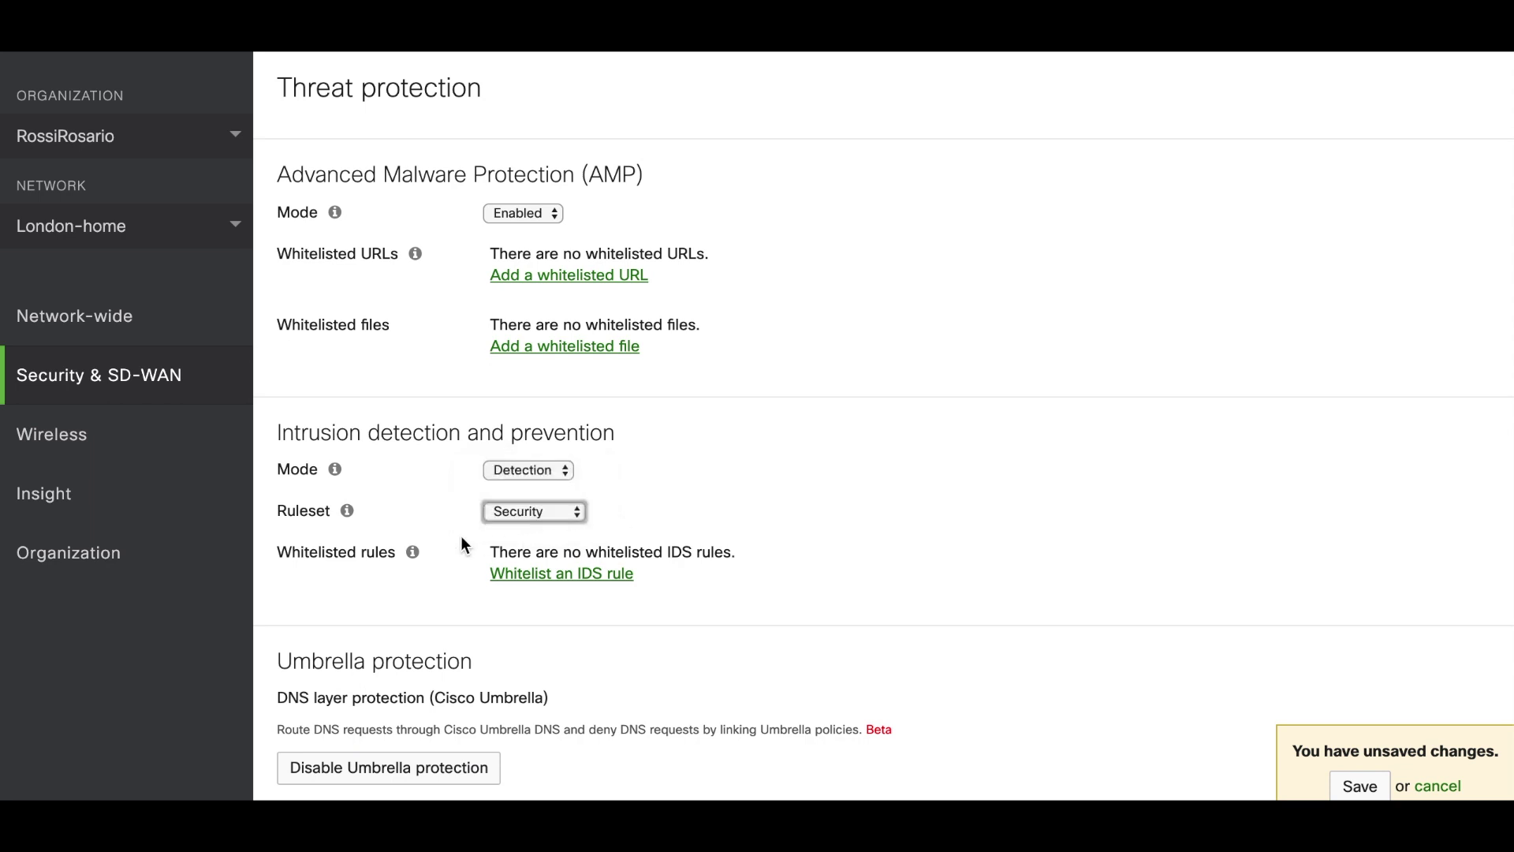
# - Add a whitelisted IDS rule entry for INDICATOR-COMPROMISE suspicious .null dns query - 1:48666
pyautogui.click(547, 577)
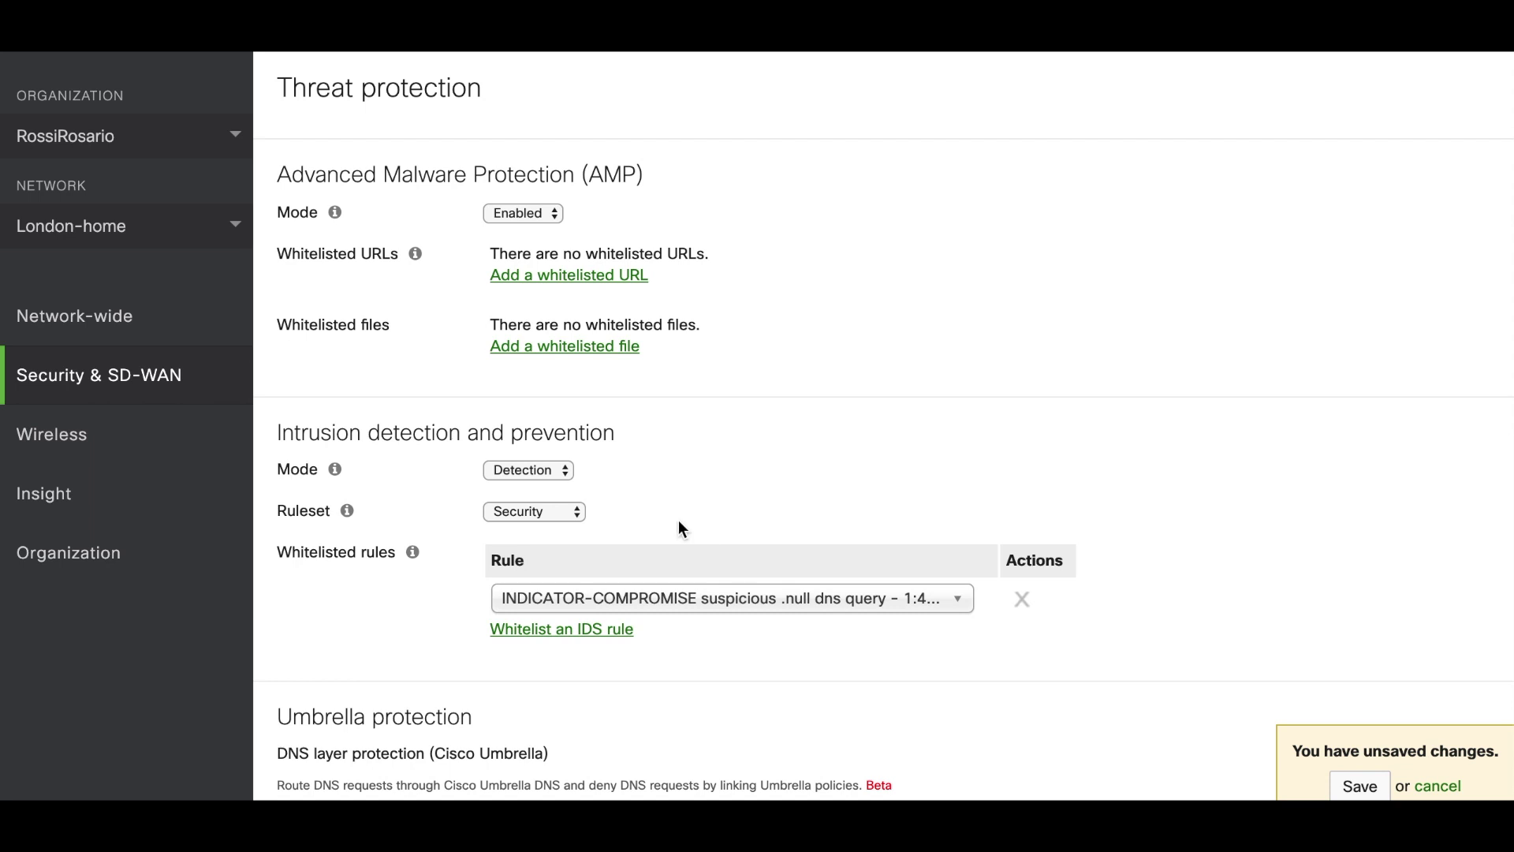
pyautogui.click(718, 605)
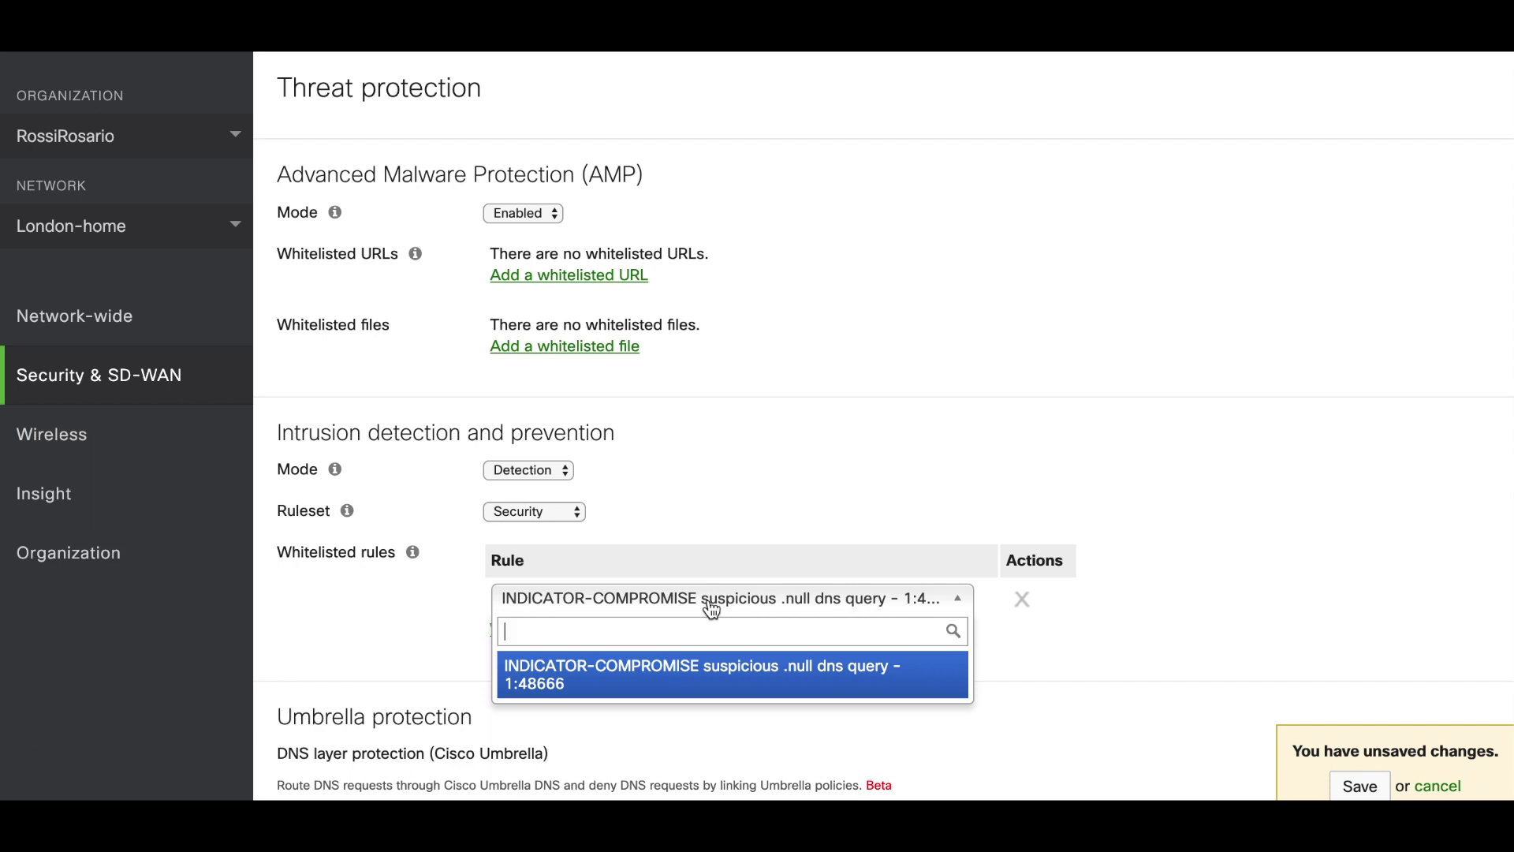
pyautogui.click(709, 697)
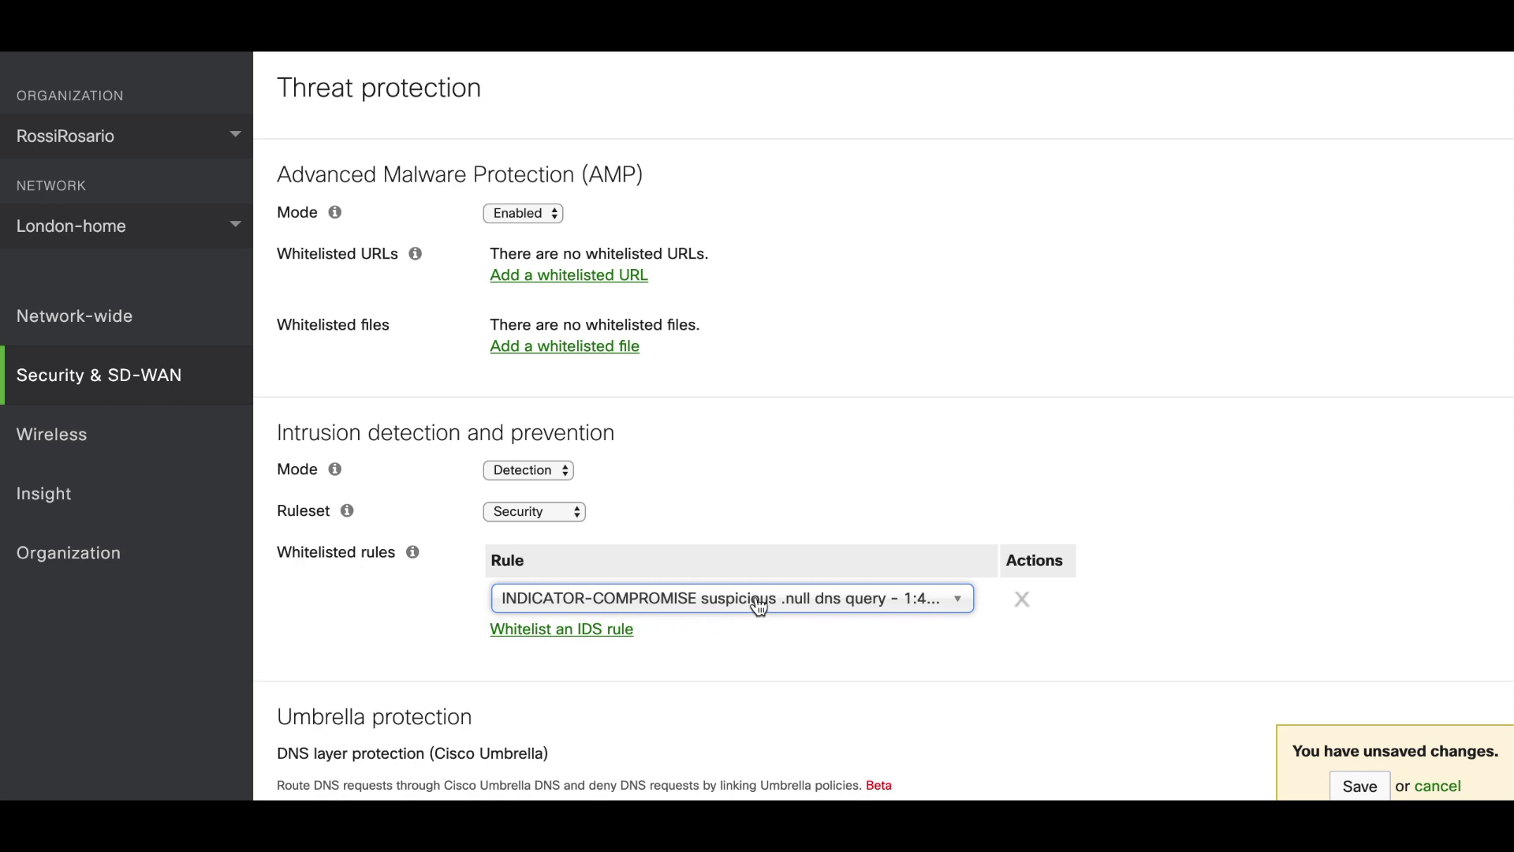
pyautogui.scroll(-4, 712, 519)
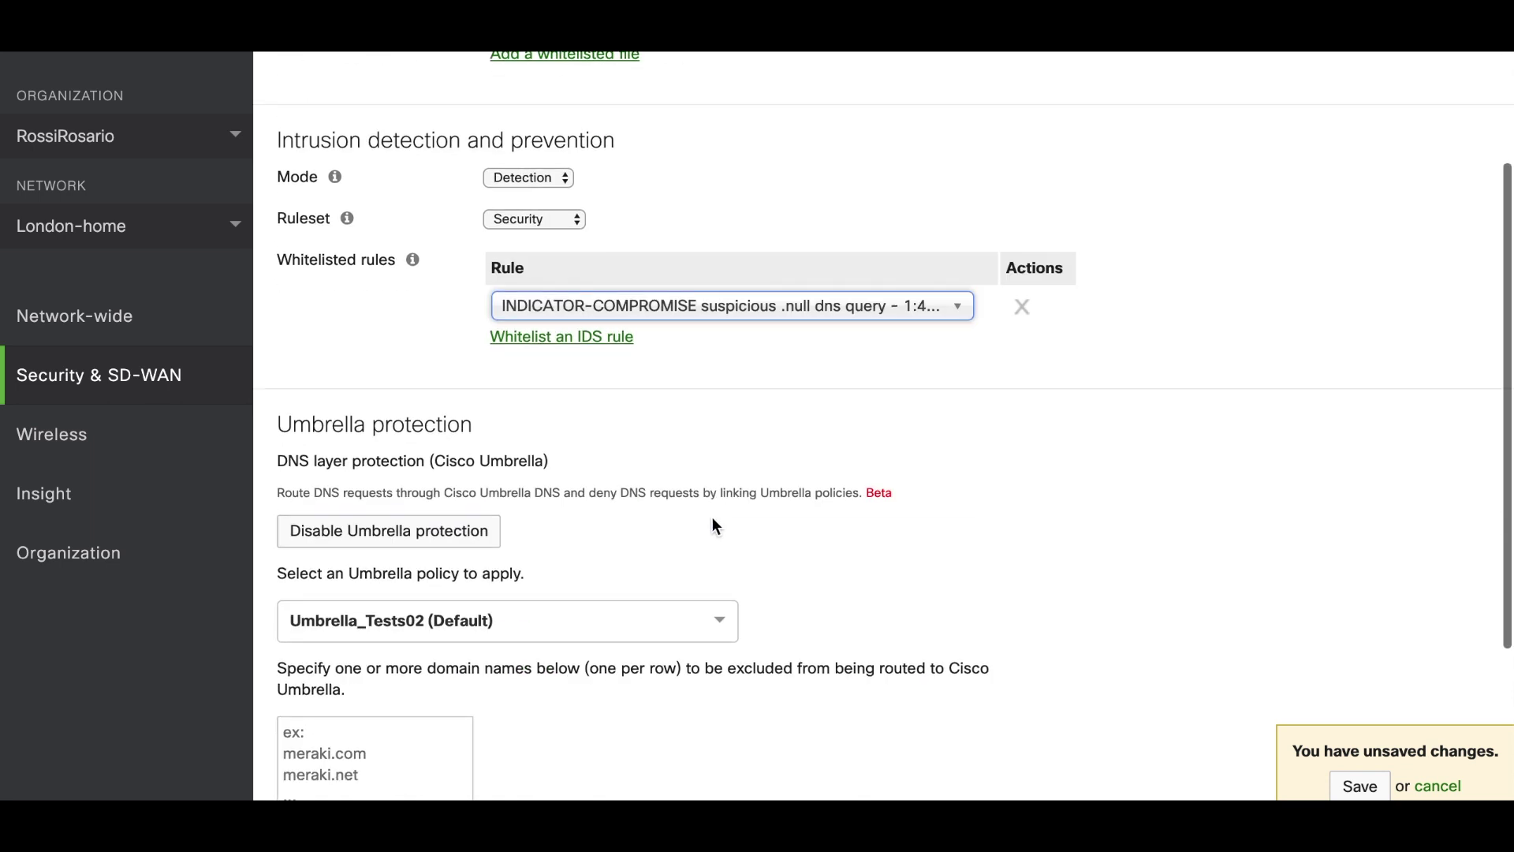
pyautogui.scroll(-2, 676, 471)
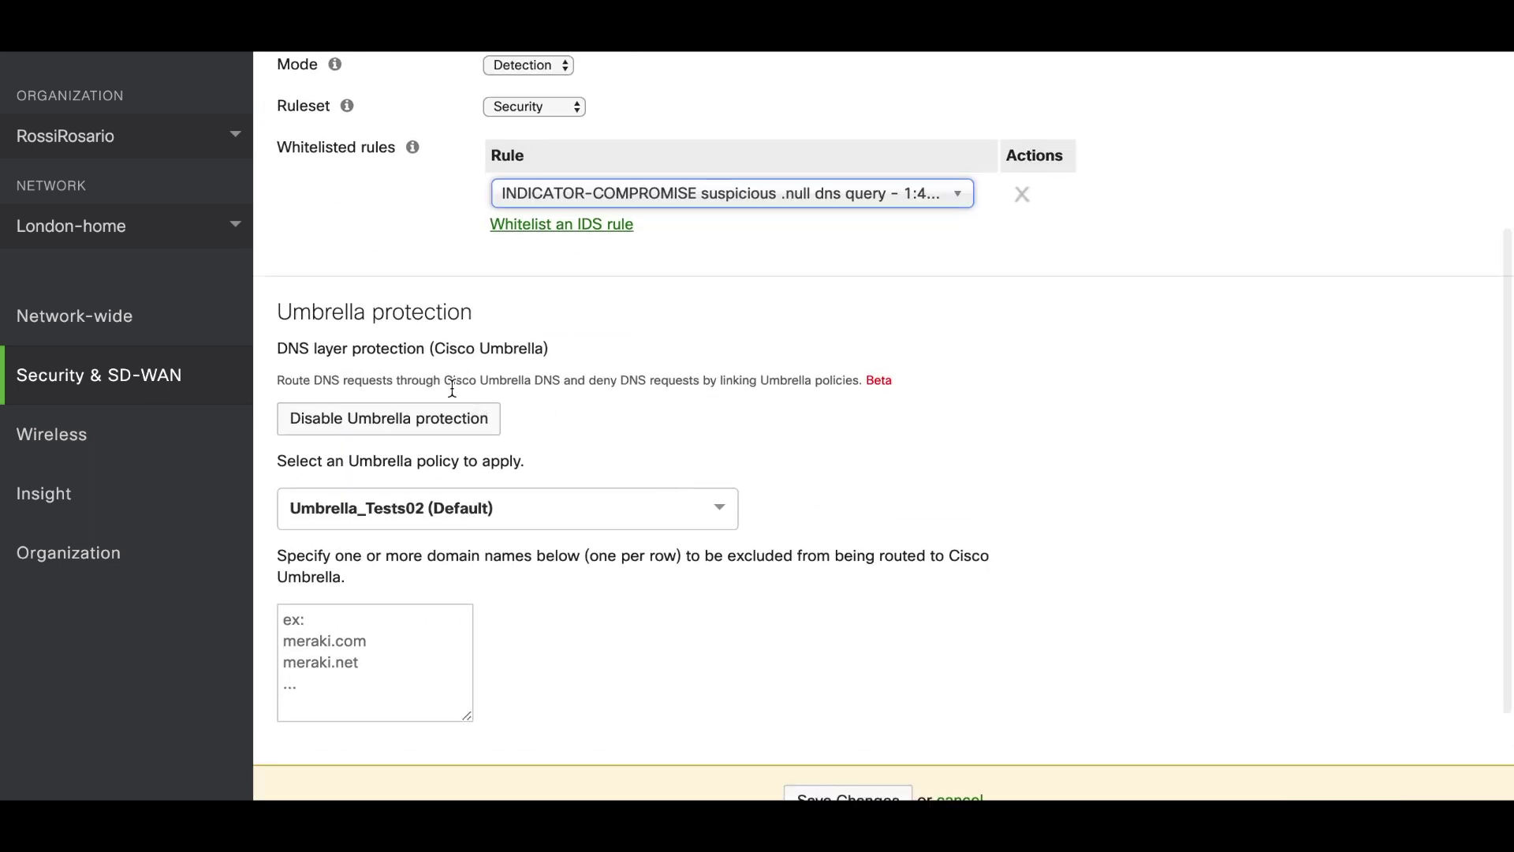
pyautogui.moveTo(372, 316); pyautogui.dragTo(474, 313)
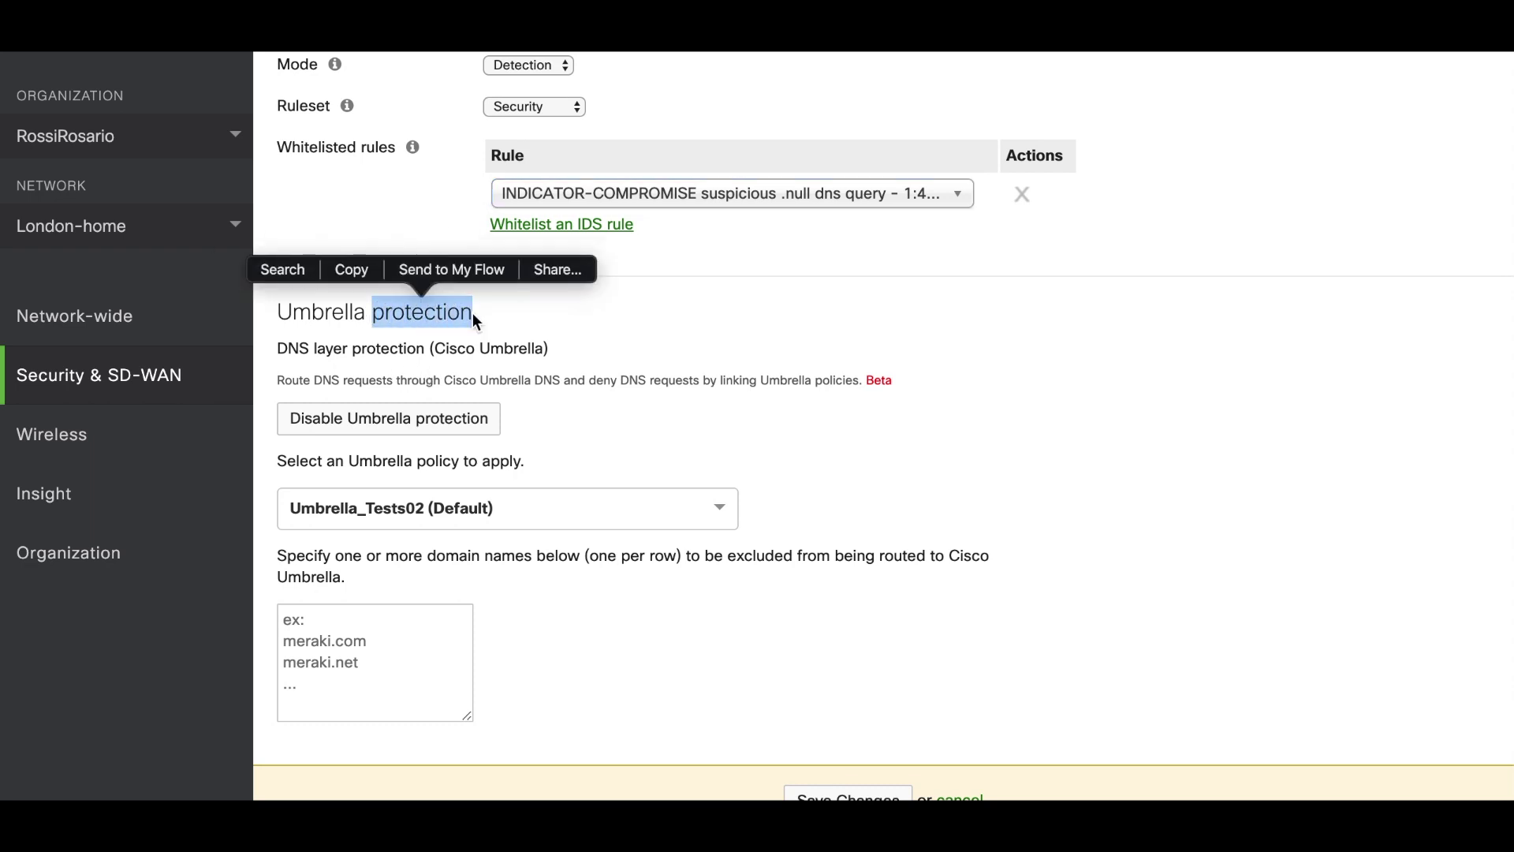
pyautogui.click(660, 328)
pyautogui.scroll(5, 991, 380)
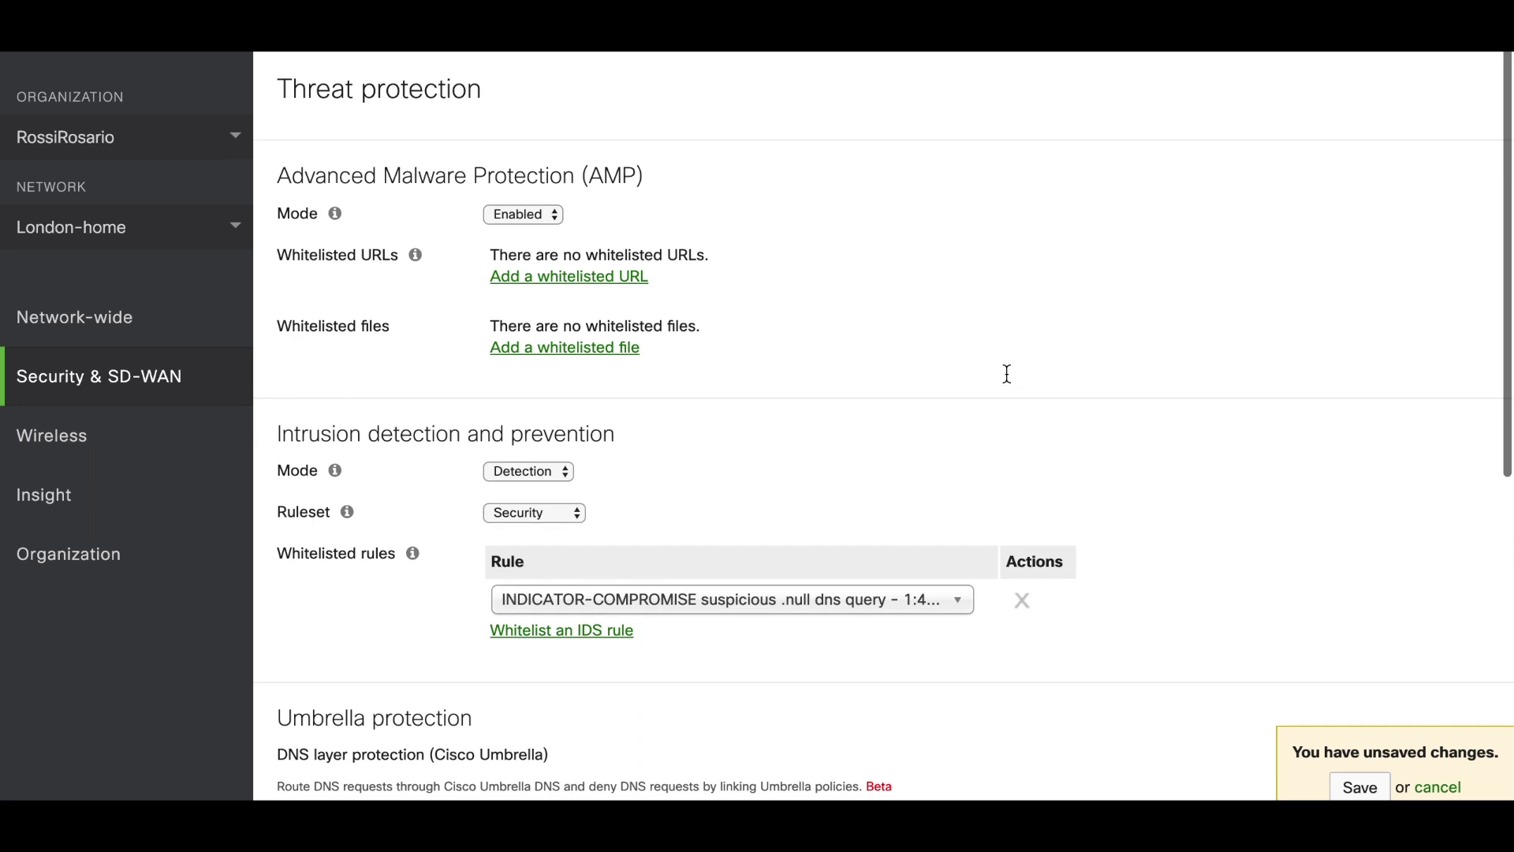
pyautogui.scroll(-5, 1007, 382)
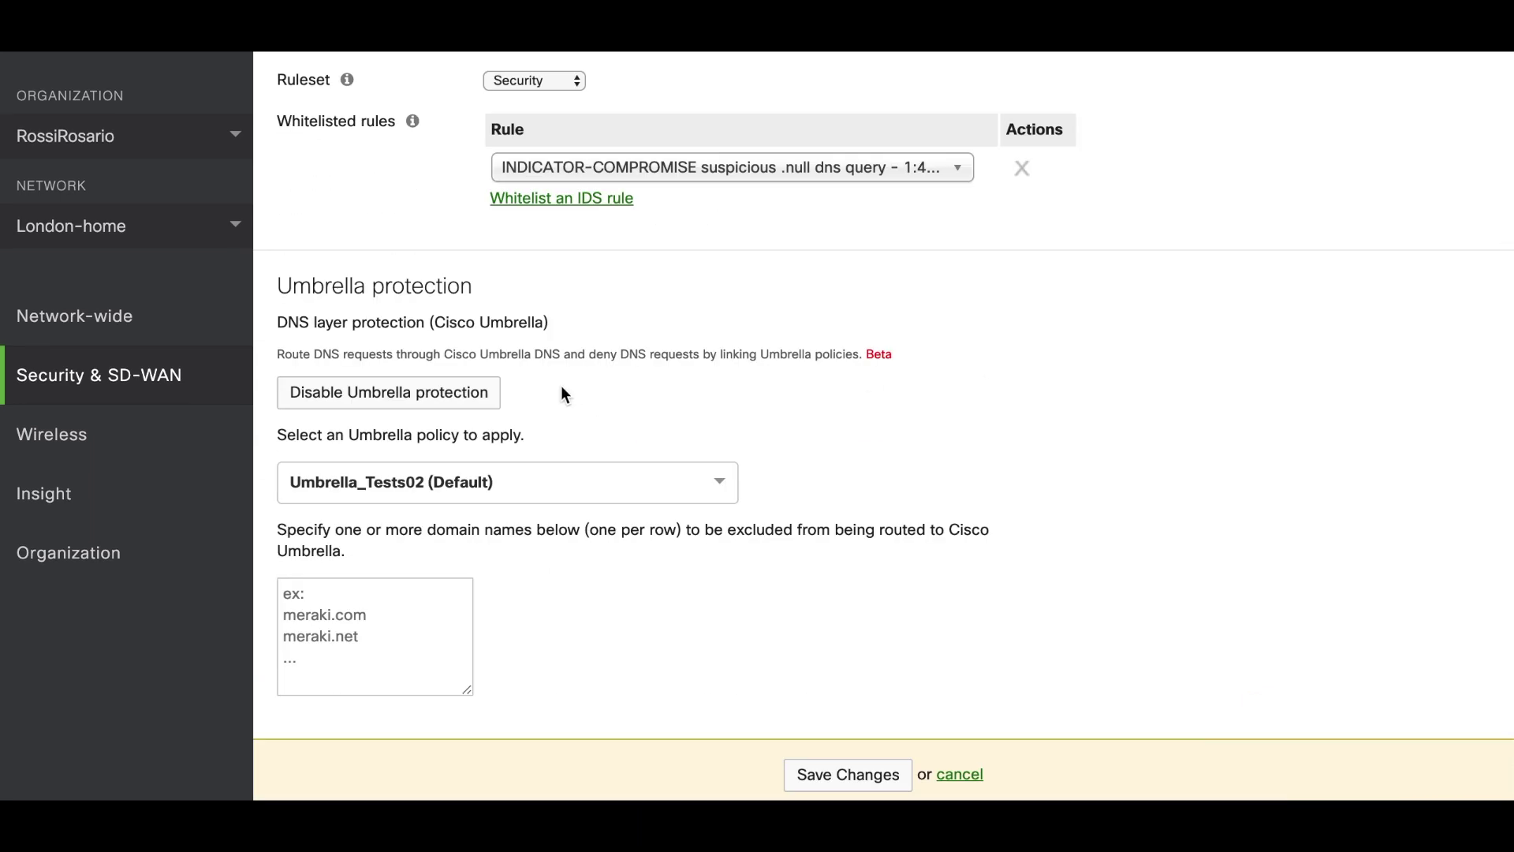
# - Keep Umbrella_Tests02 (Default) selected as the Umbrella policy
pyautogui.click(528, 485)
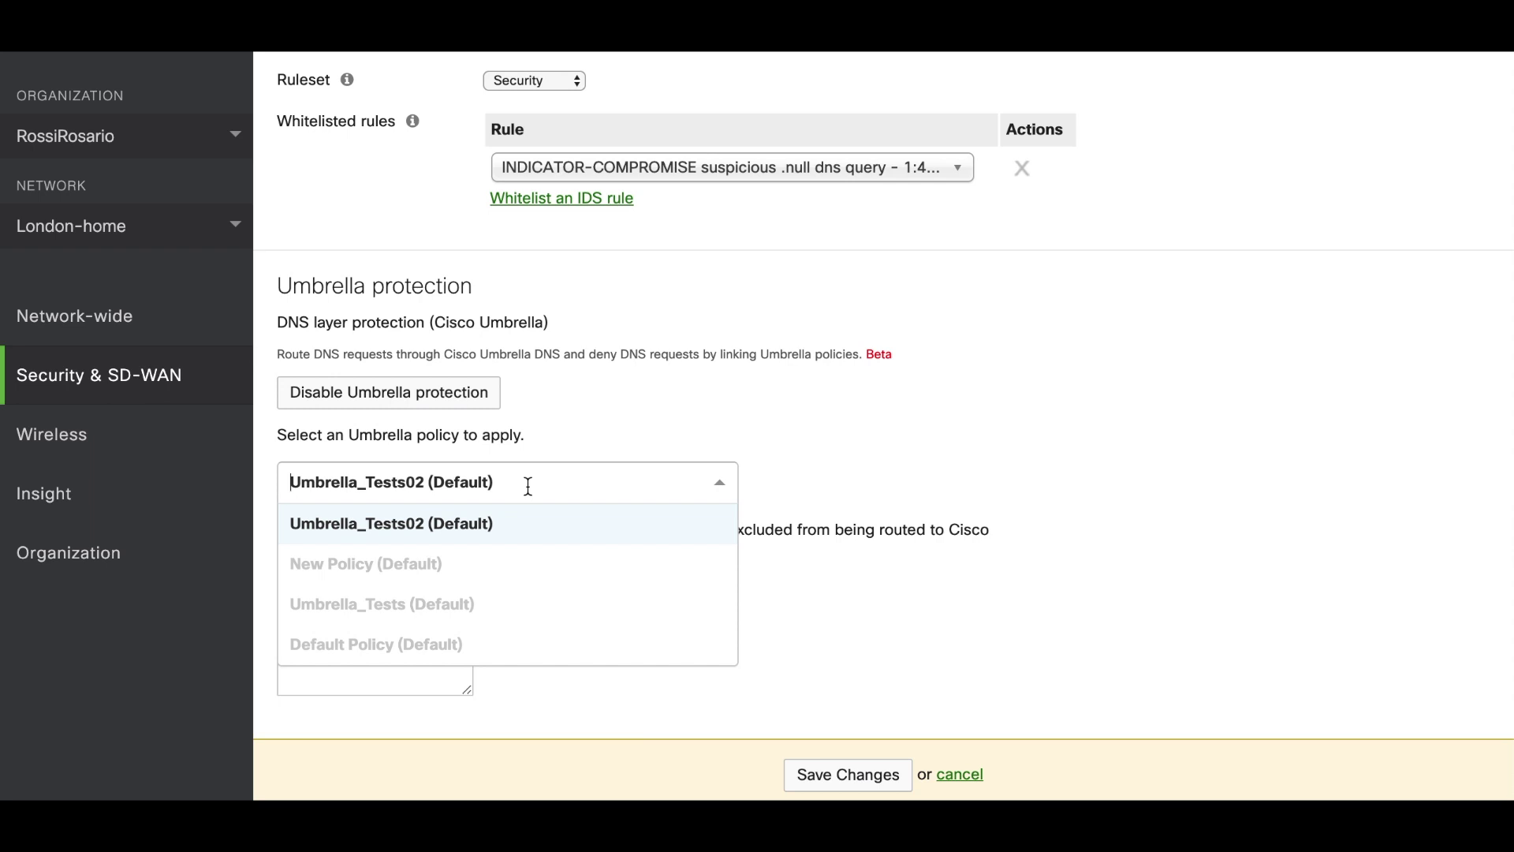
pyautogui.click(503, 527)
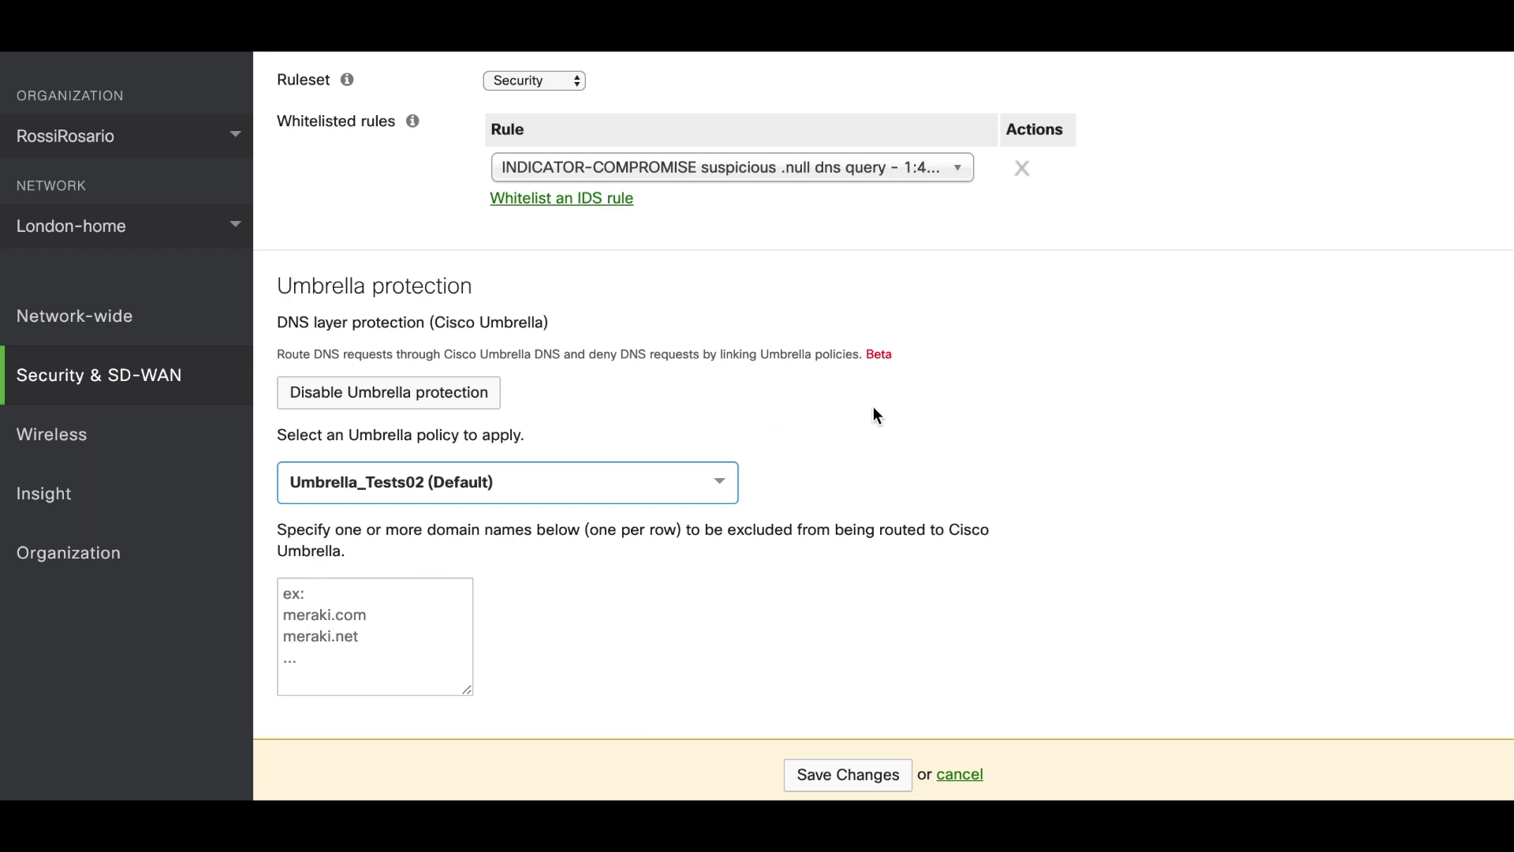
pyautogui.scroll(4, 840, 544)
pyautogui.scroll(-6, 840, 544)
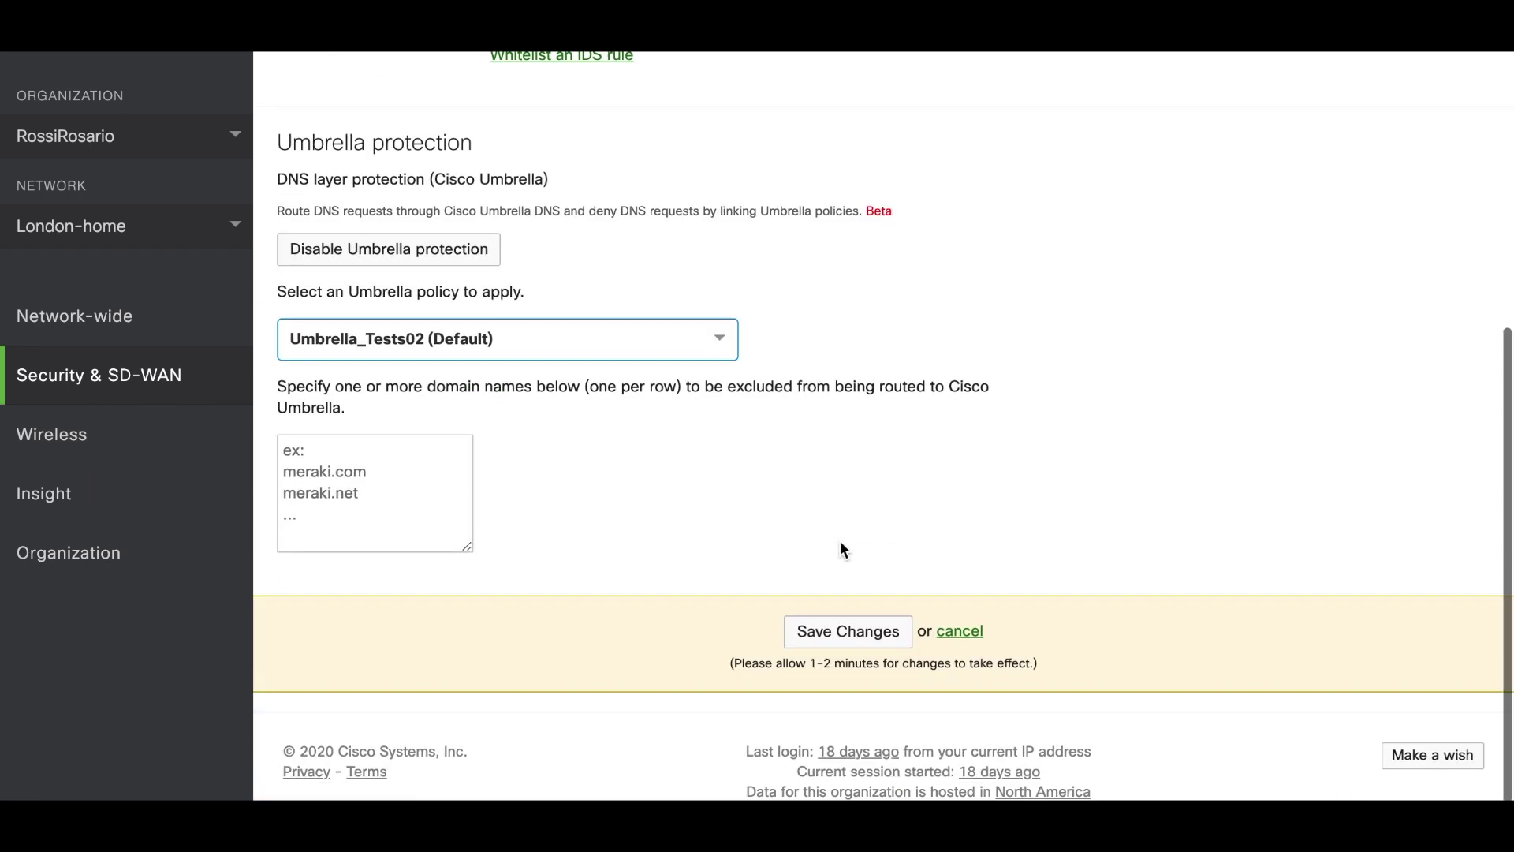
# - Save the threat protection changes and confirm the 'Changes saved' message
pyautogui.click(848, 632)
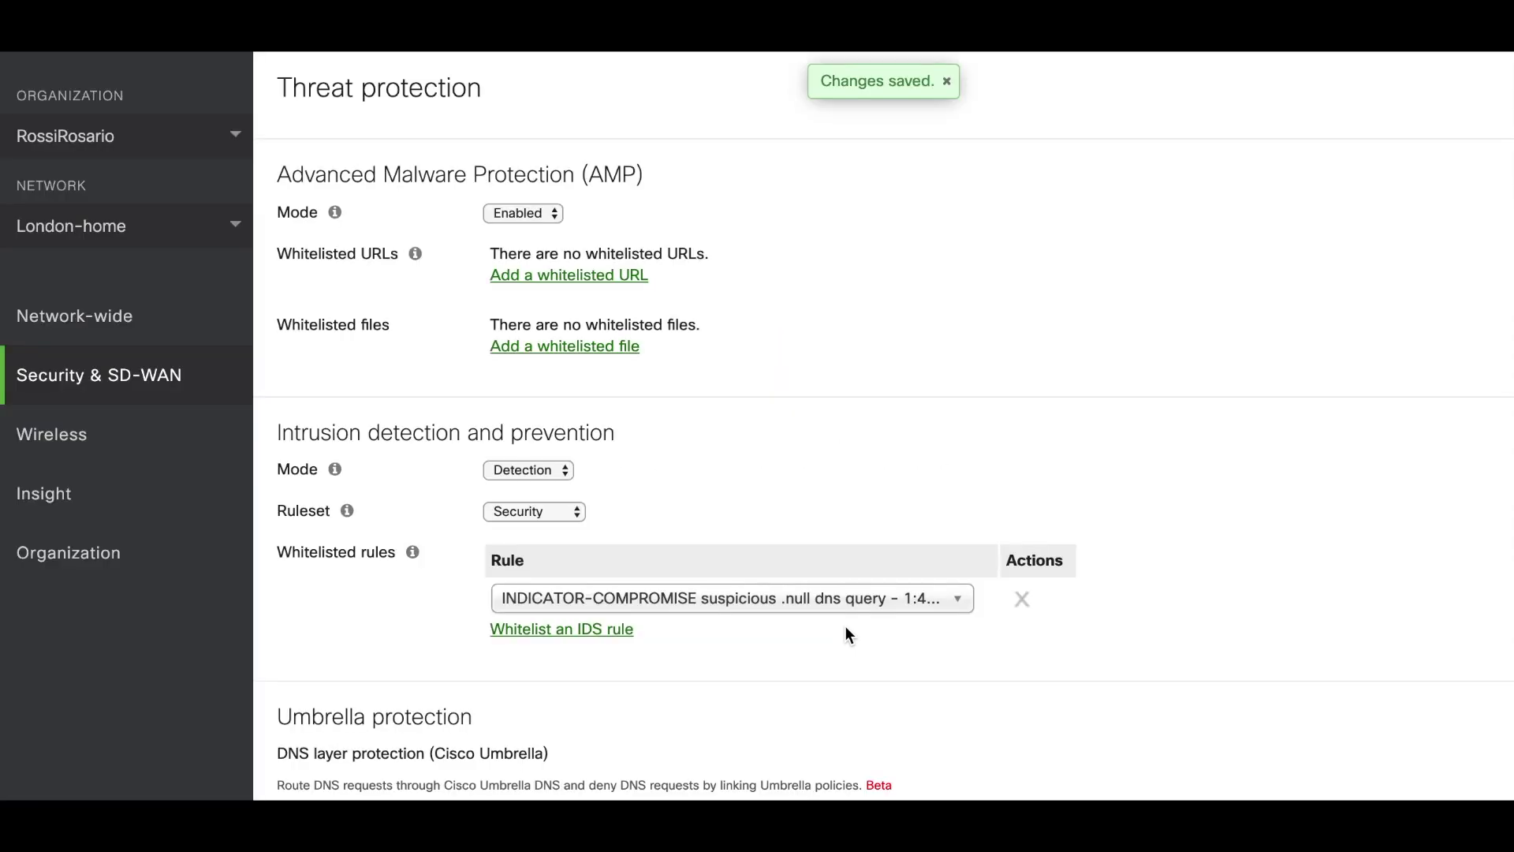
pyautogui.scroll(-4, 845, 627)
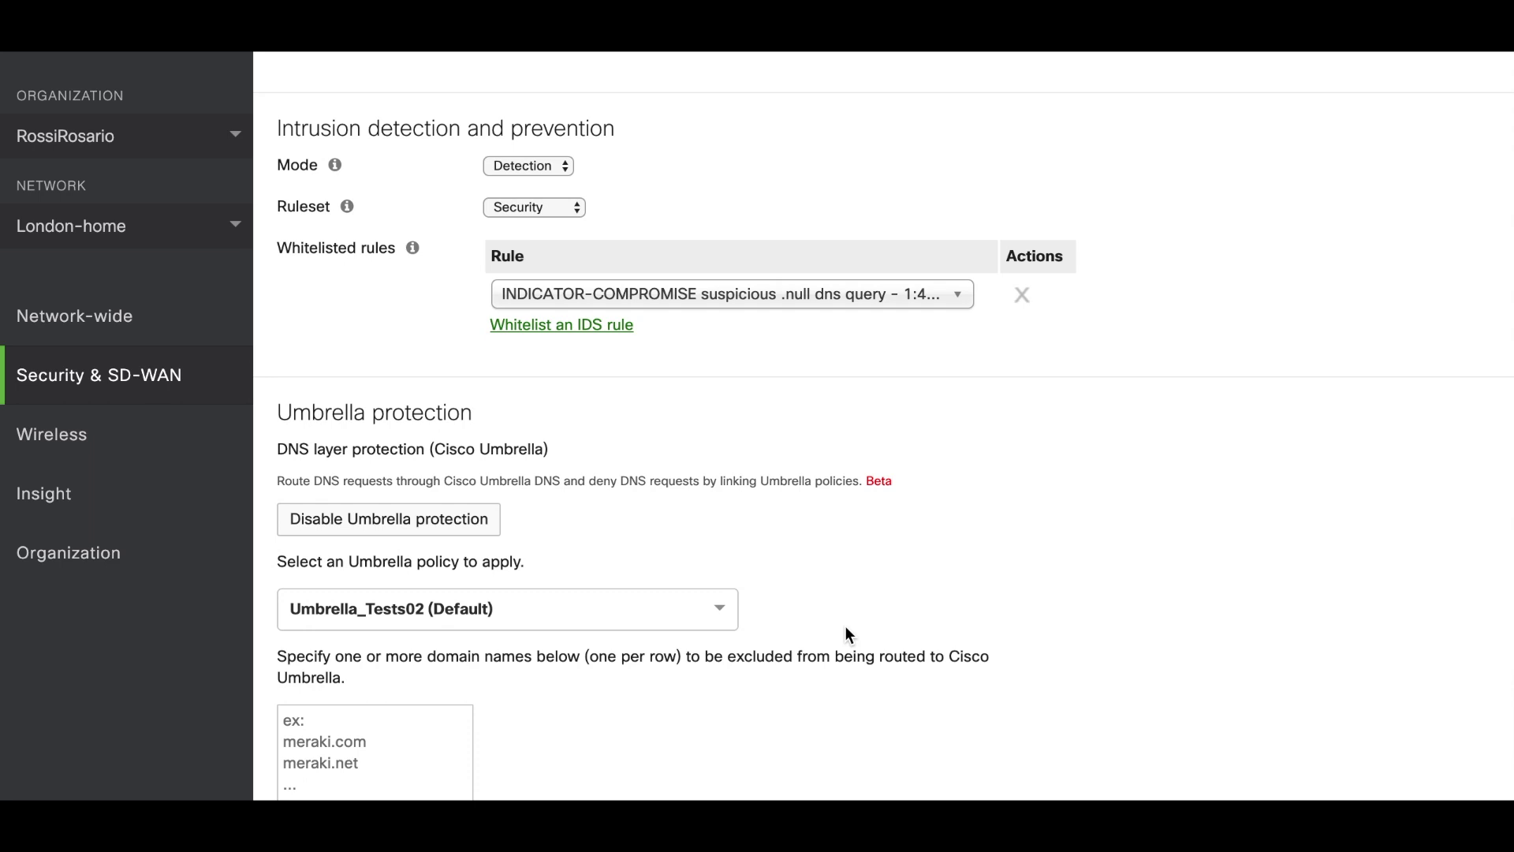
pyautogui.scroll(2, 845, 628)
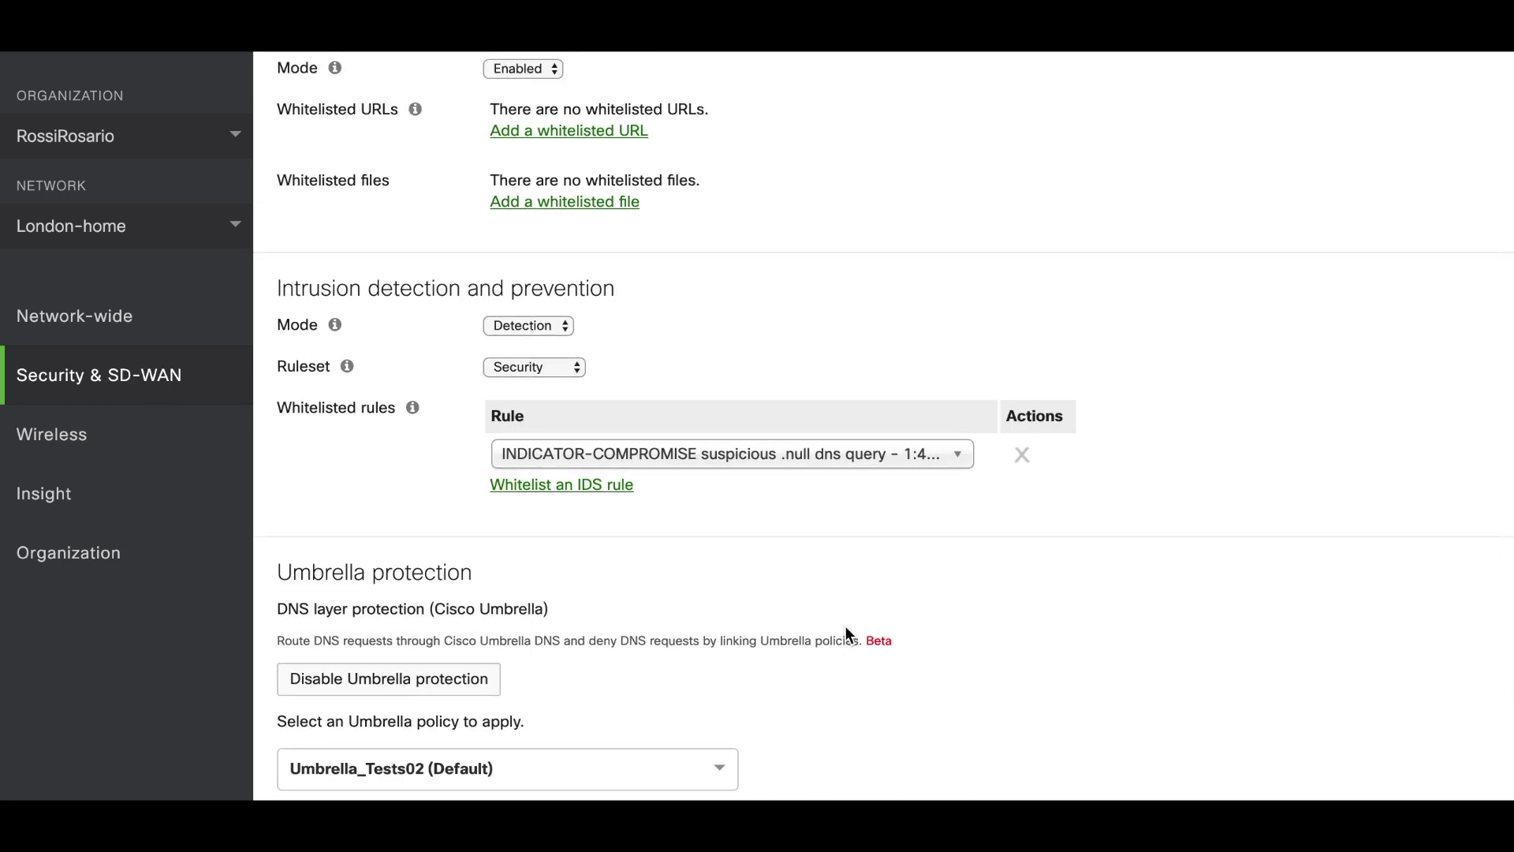
pyautogui.scroll(-4, 845, 626)
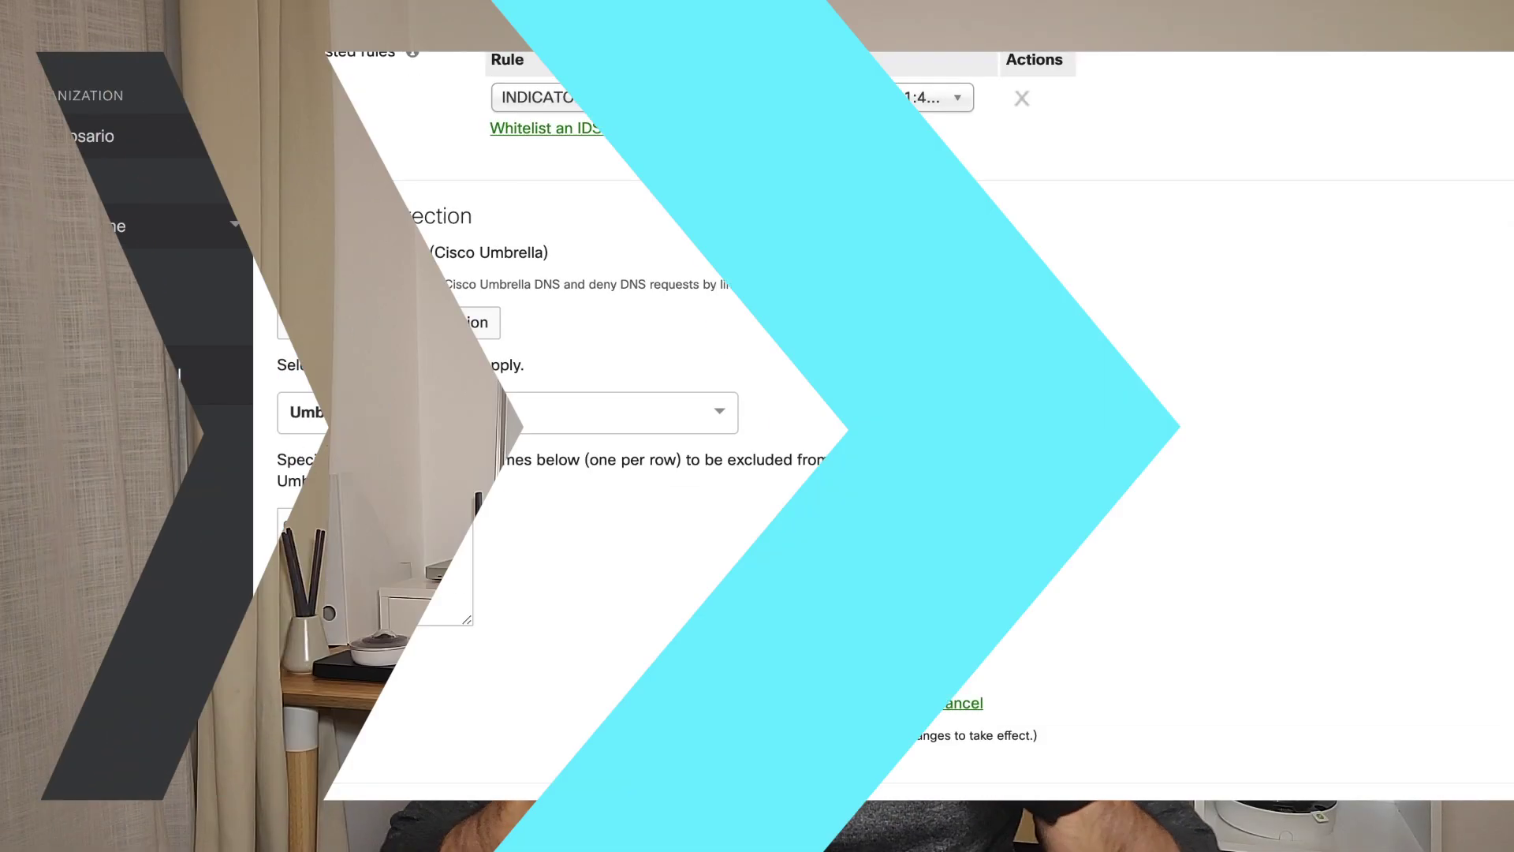